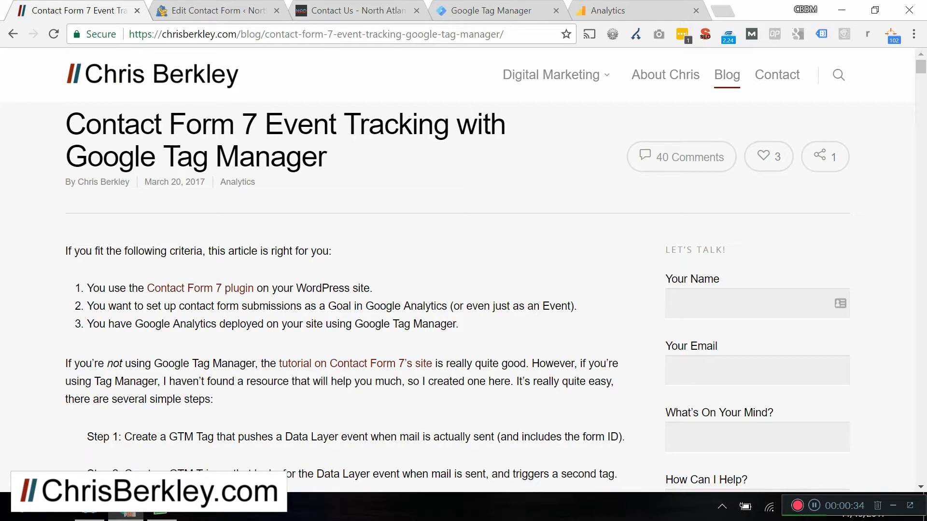
Step: Review the contact form fields on the North Atlantic Dirt Contact Us page
left_click(358, 10)
scroll(369, 61, "up", 4)
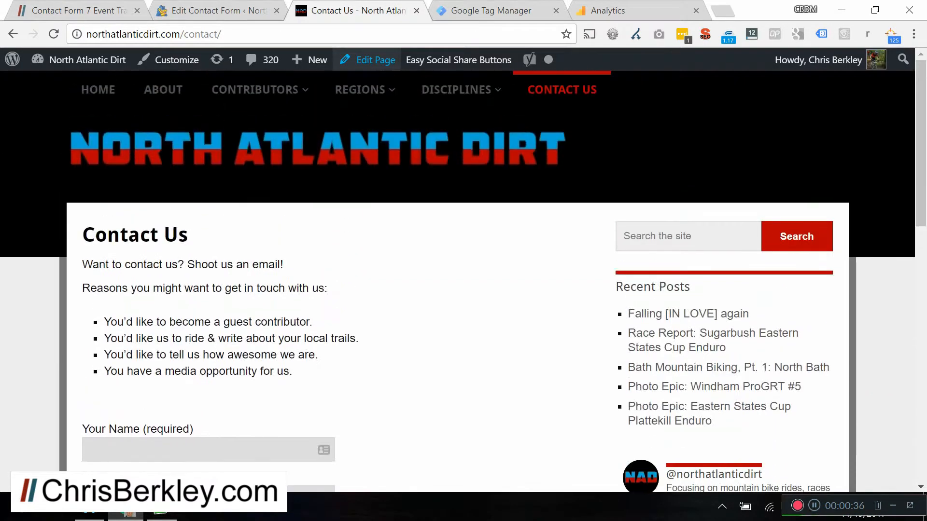
scroll(464, 270, "down", 2)
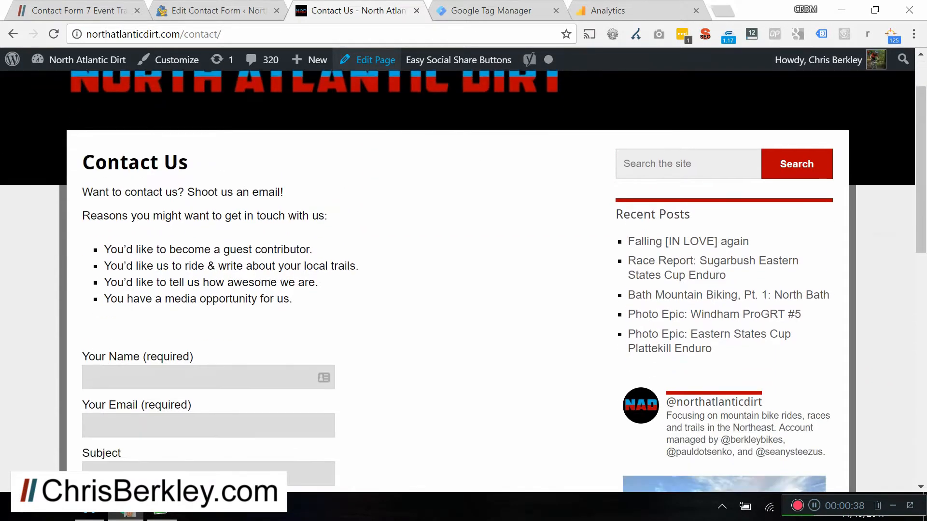
scroll(464, 280, "down", 2)
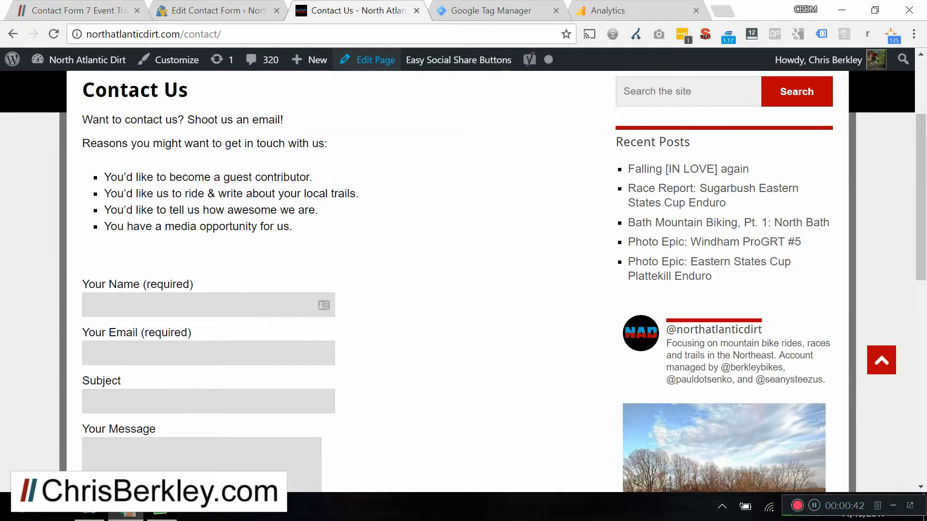
Step: Switch to Google Tag Manager and create a Custom HTML tag named wpcf7mailsent in the northatlanticdirt.com container
left_click(488, 10)
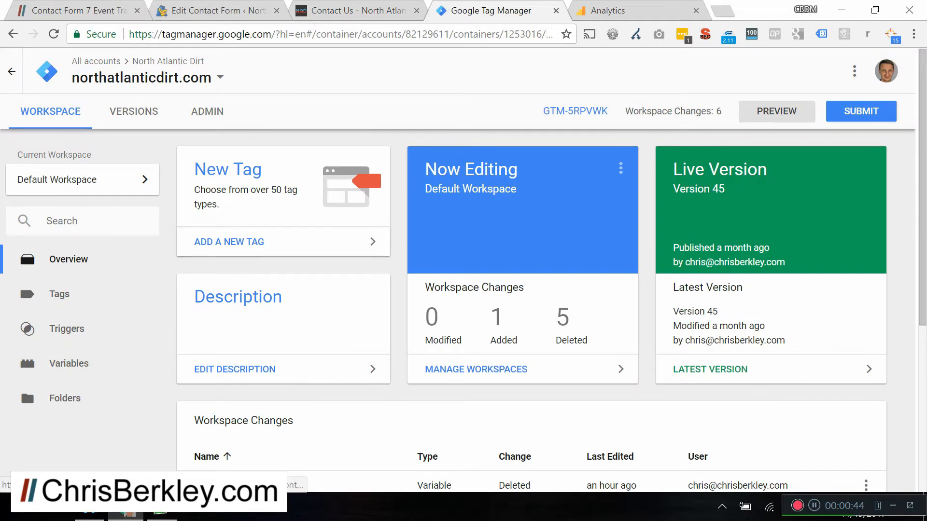
left_click(60, 294)
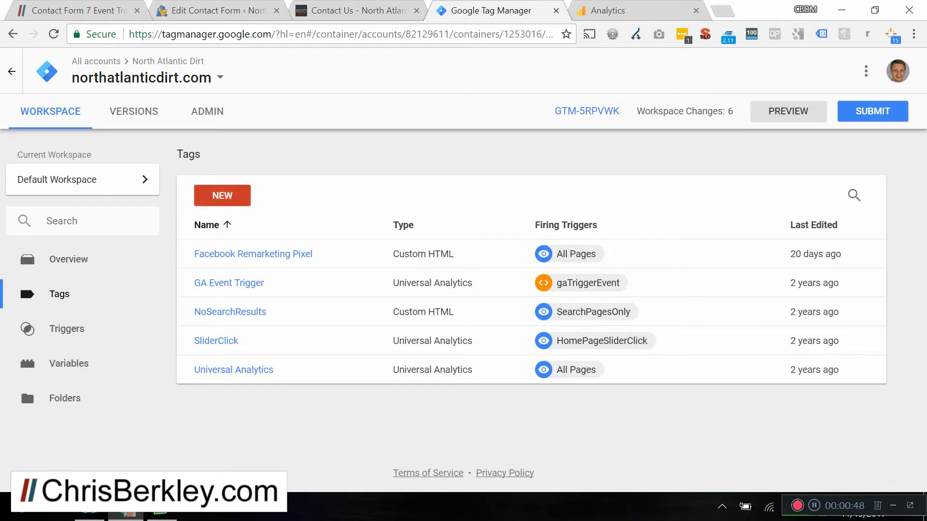
left_click(222, 195)
left_click(204, 71)
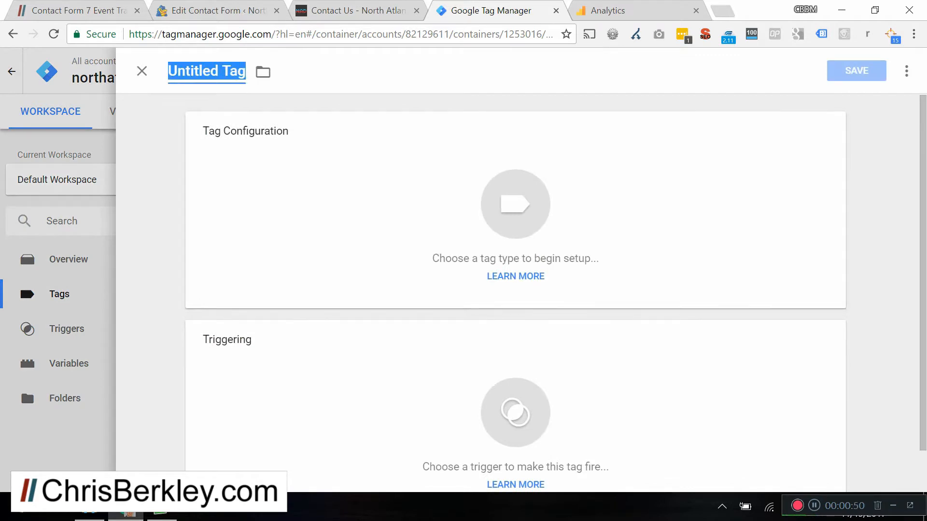
type("wpcf7mailsent")
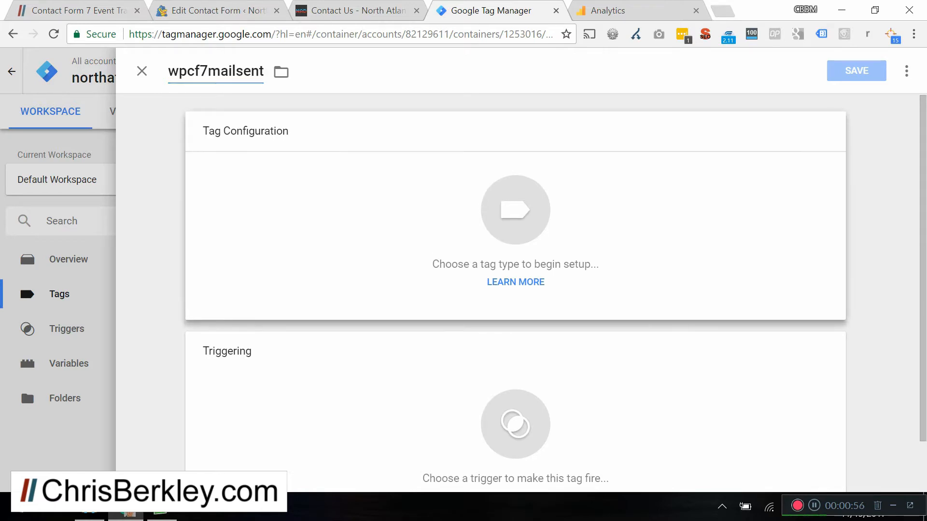
left_click(516, 211)
scroll(580, 285, "down", 6)
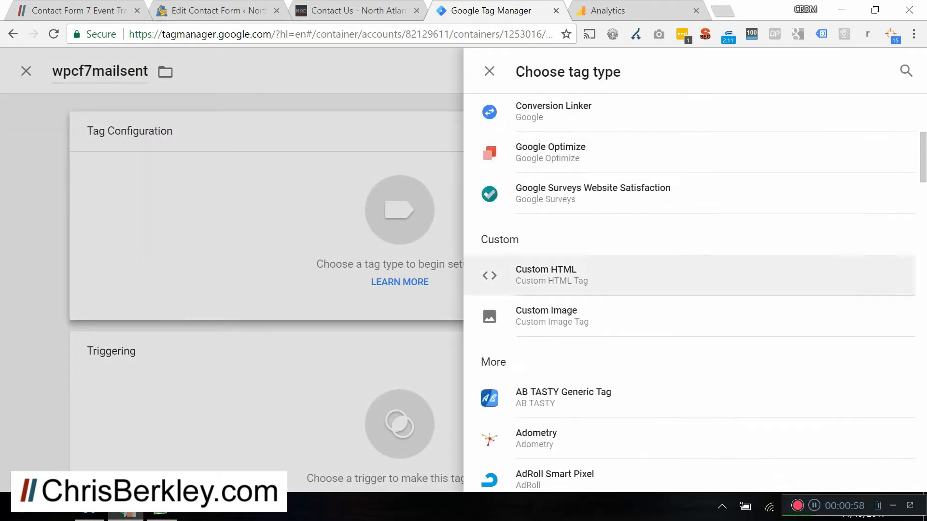
left_click(545, 274)
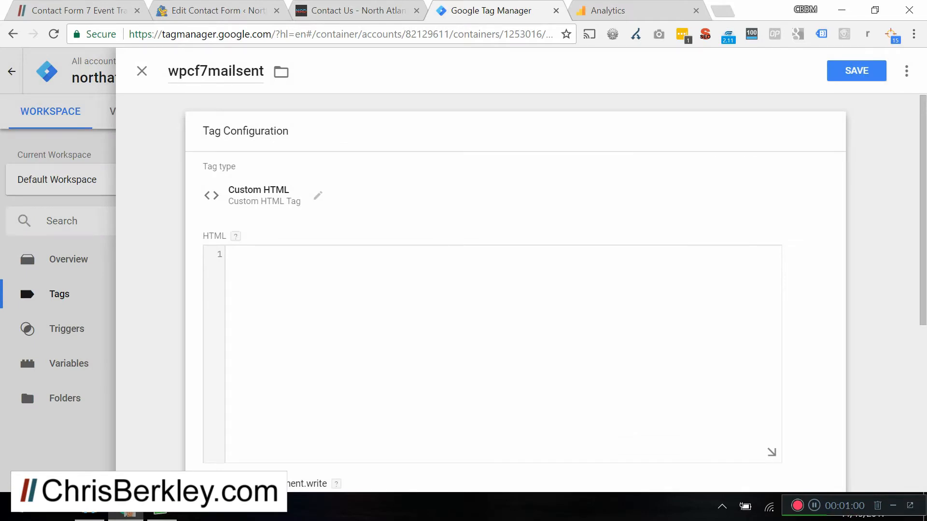
Step: Copy the entire script from wpcf7mailsent-javascript.txt in Notepad++ and paste it as the tag's HTML in Google Tag Manager
left_click(162, 511)
left_click(129, 200)
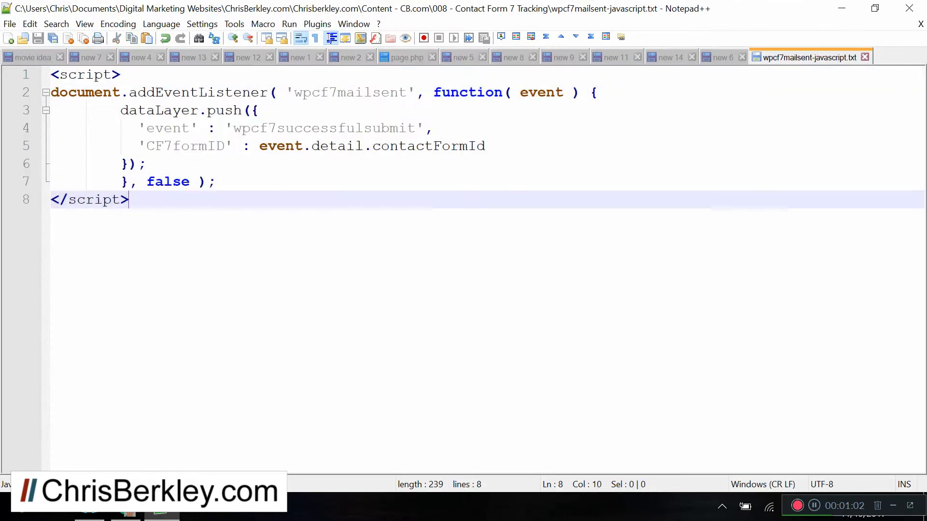
key("ctrl+a")
key("ctrl+c")
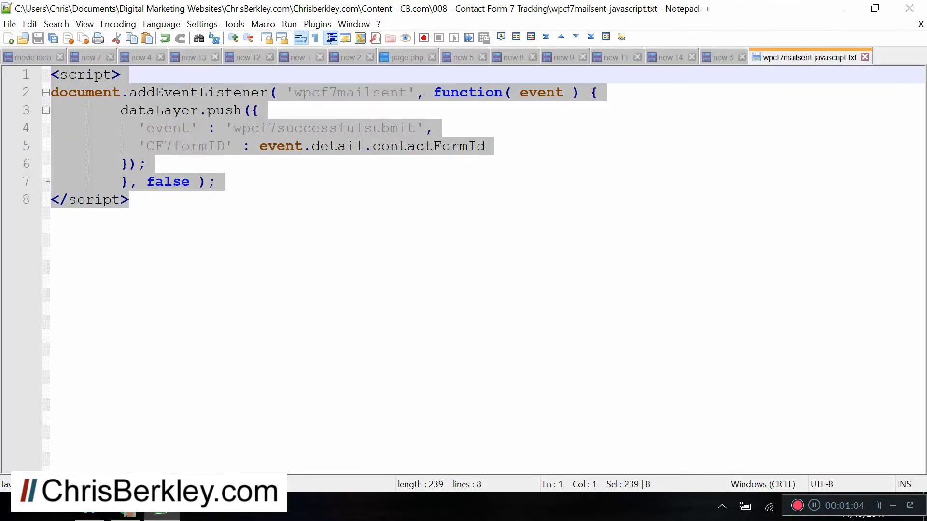
key("alt+Tab")
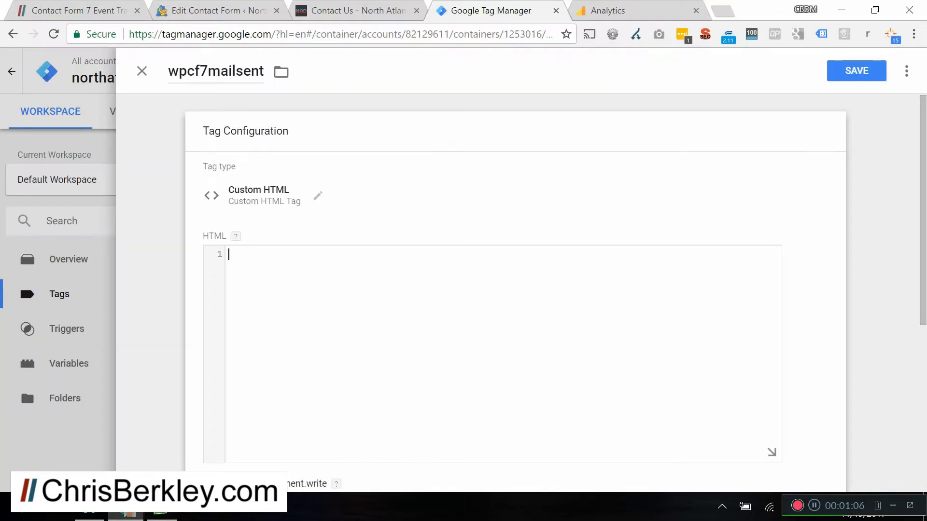
key("ctrl+v")
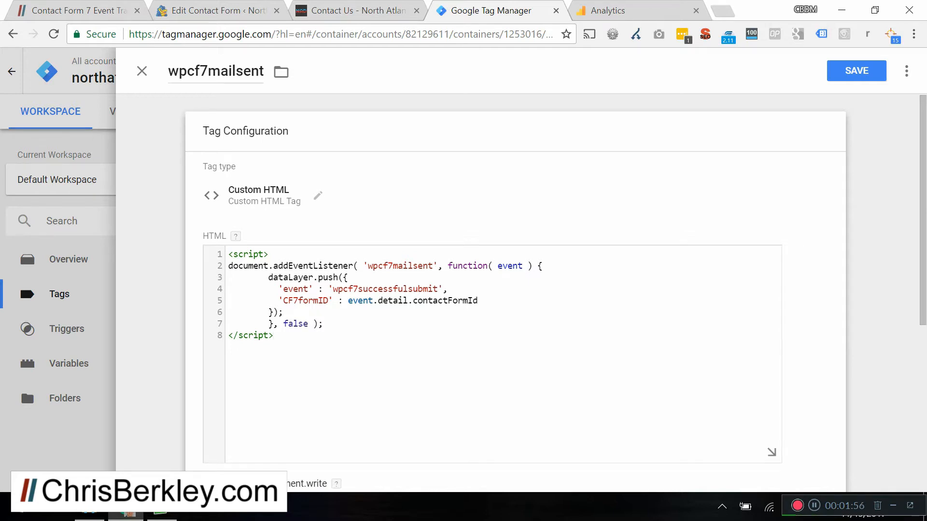
Step: Save the wpcf7mailsent tag without assigning a firing trigger
scroll(515, 338, "down", 3)
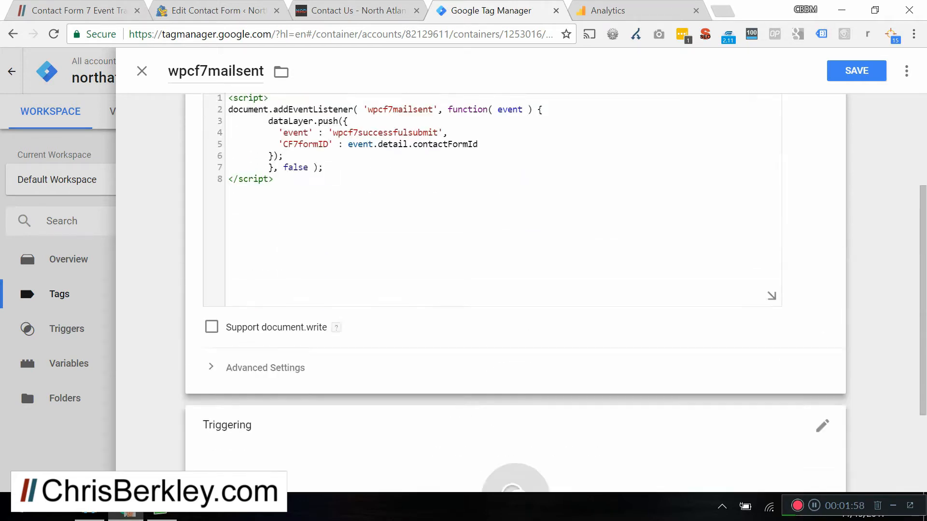
scroll(515, 338, "up", 3)
left_click(857, 70)
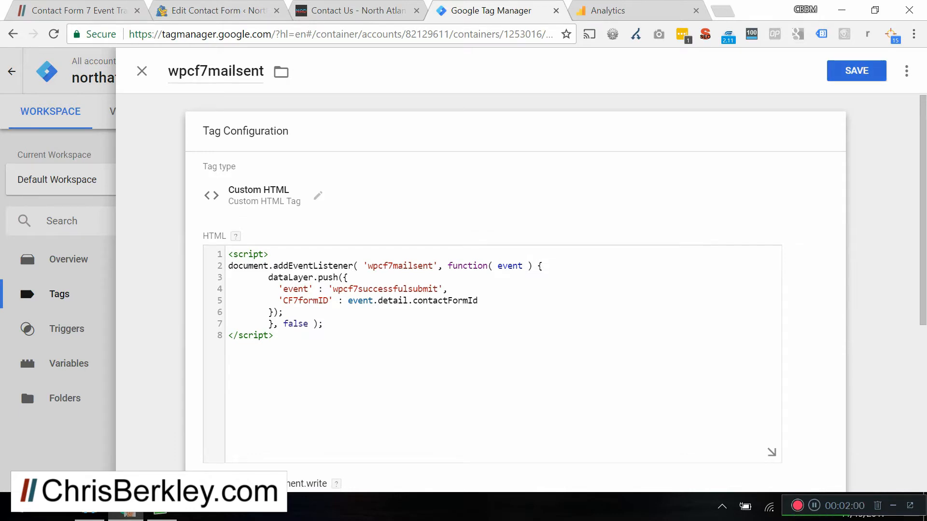
left_click(485, 200)
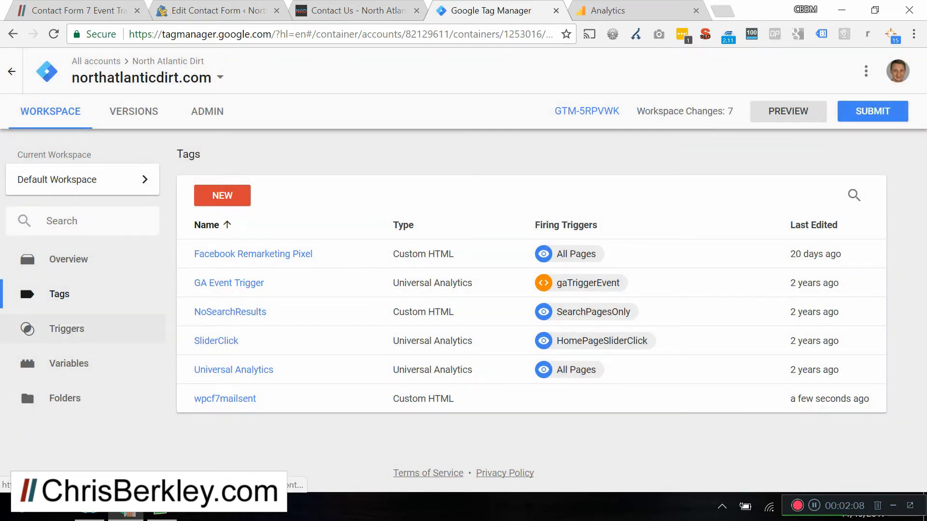
Step: Create a trigger named Contact Form 7 Trigger with the Custom Event type
left_click(67, 329)
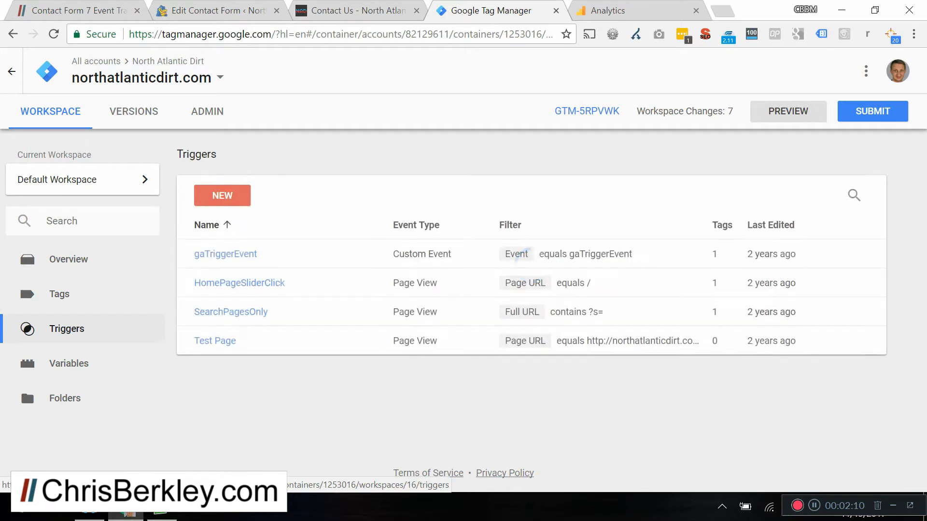
left_click(205, 193)
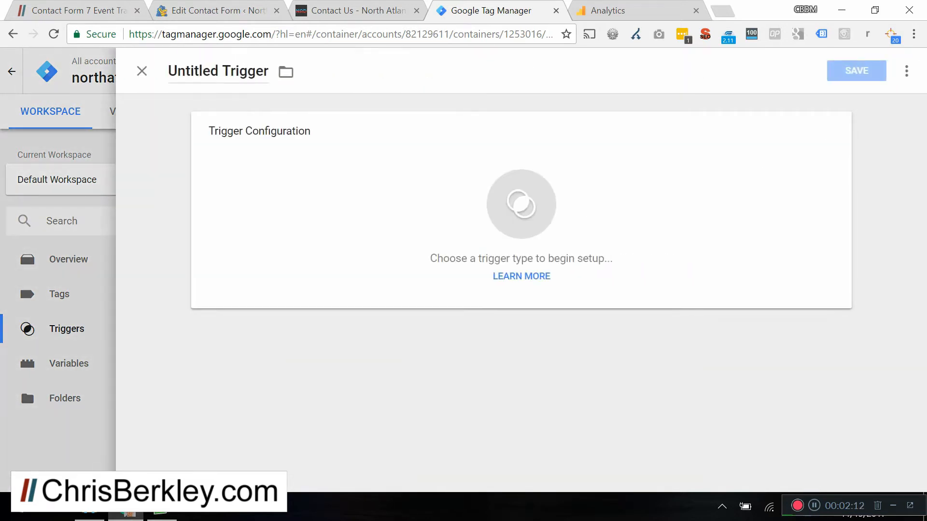
triple_click(246, 71)
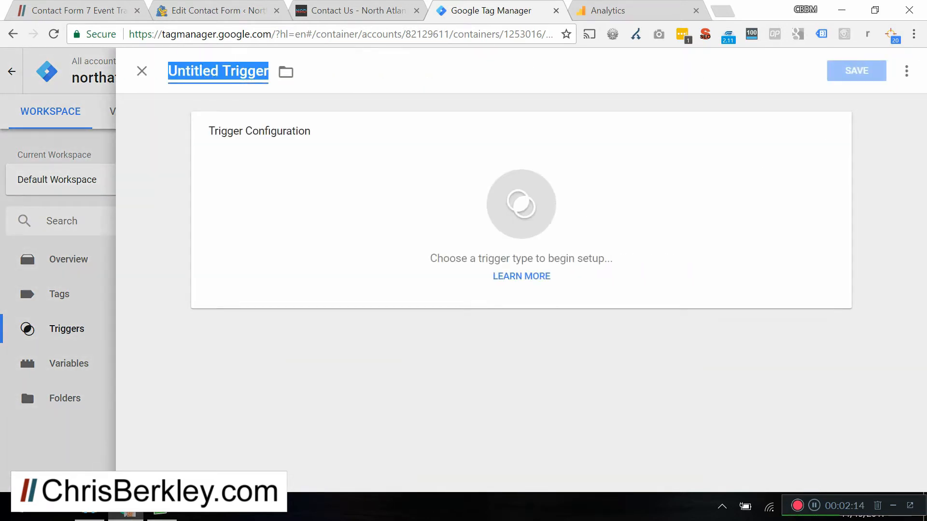
type("Contact Form")
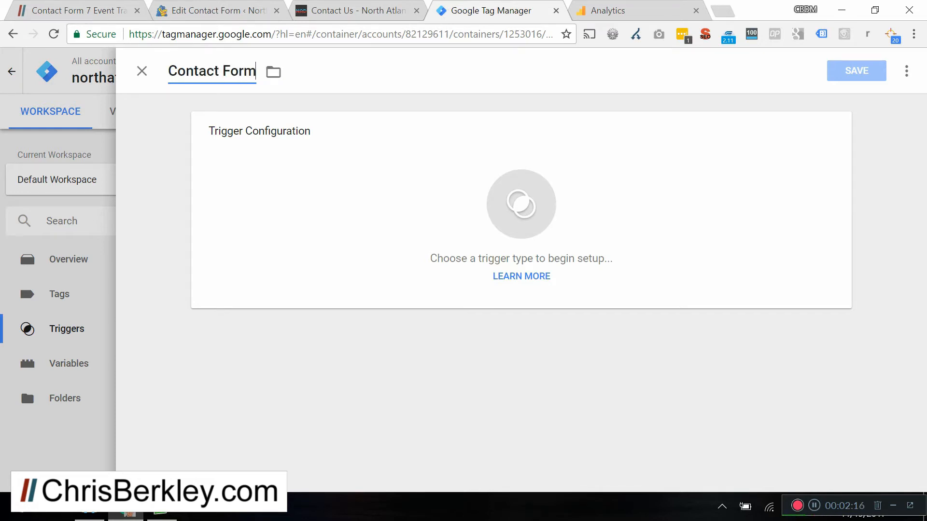
type(" 7 Trigger")
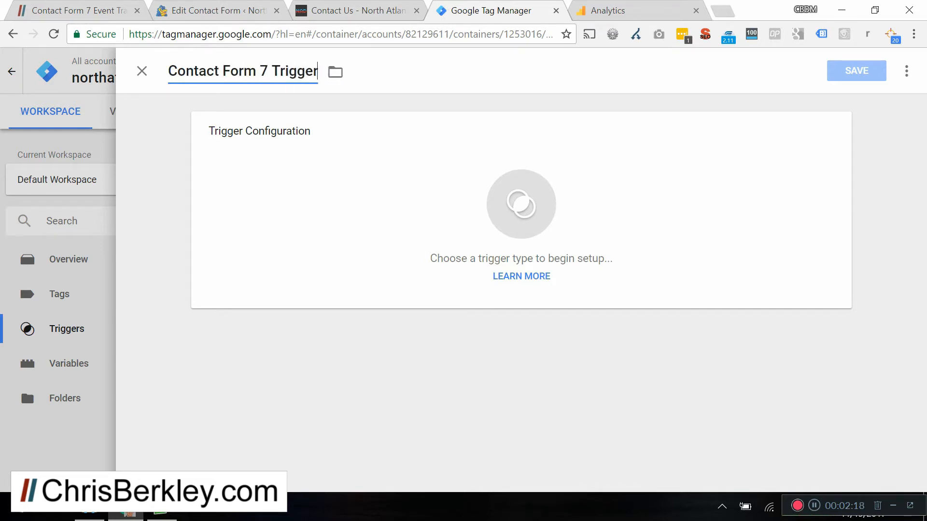
left_click(521, 204)
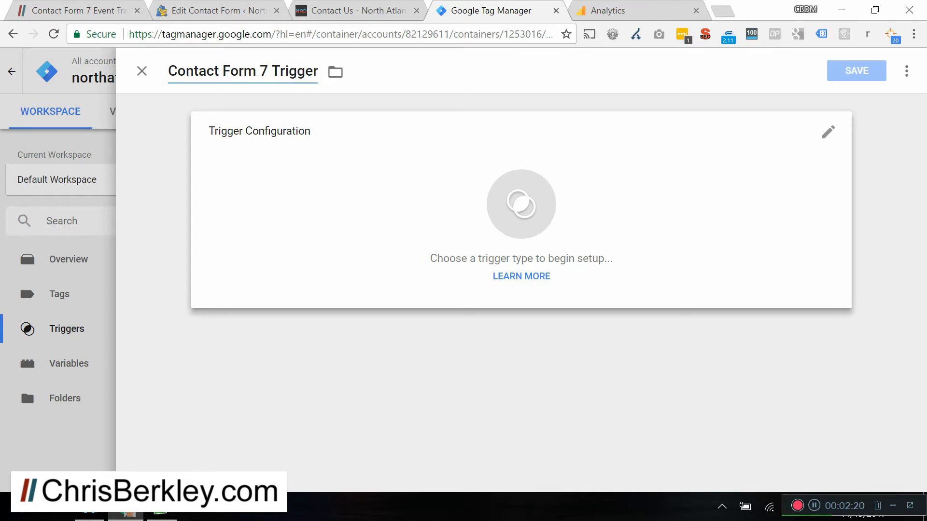
scroll(695, 293, "down", 1)
scroll(531, 195, "down", 5)
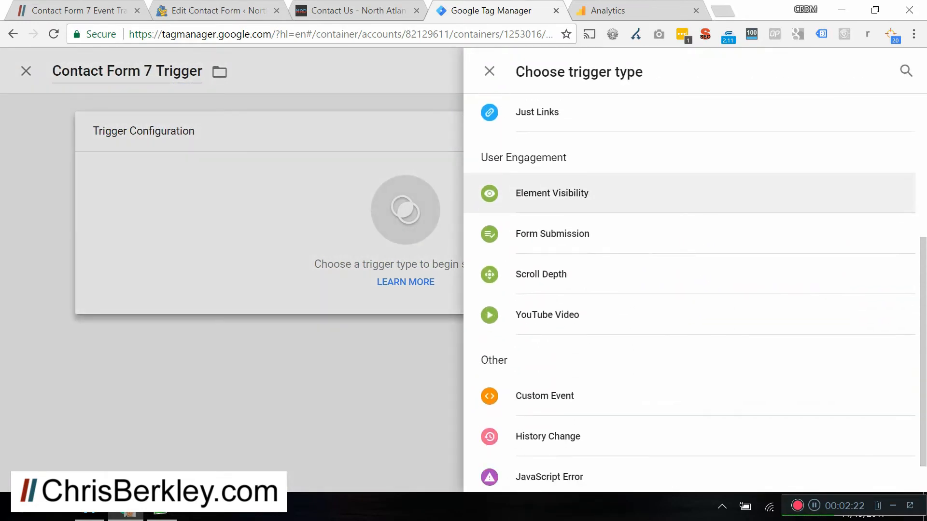
left_click(531, 350)
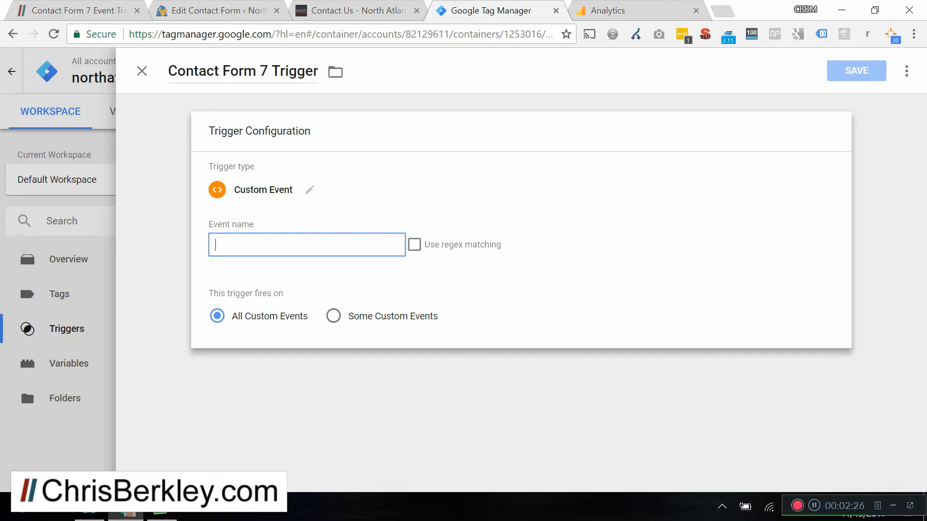
Step: Set the trigger's event name to wpcf7successfulsubmit and save it, firing on all custom events
type("wpcf7succ")
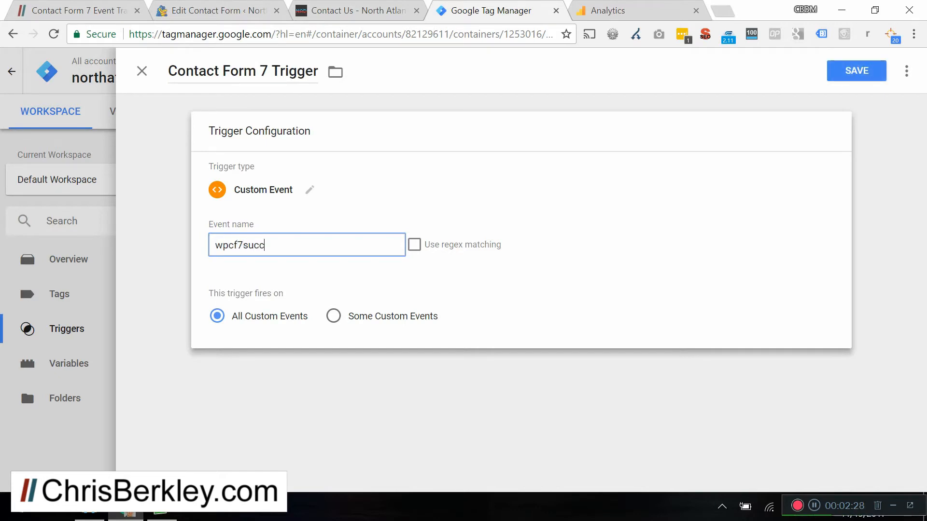
type("essfulsubmit")
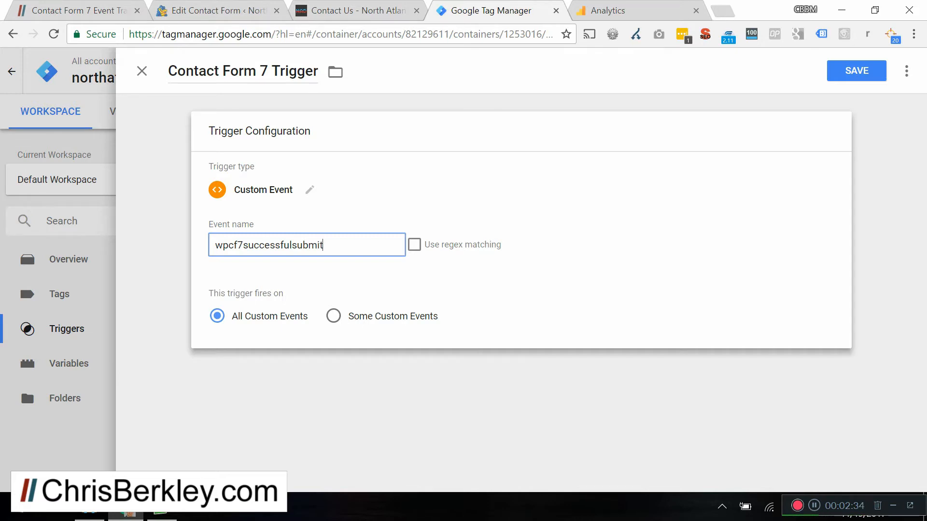
key("Tab")
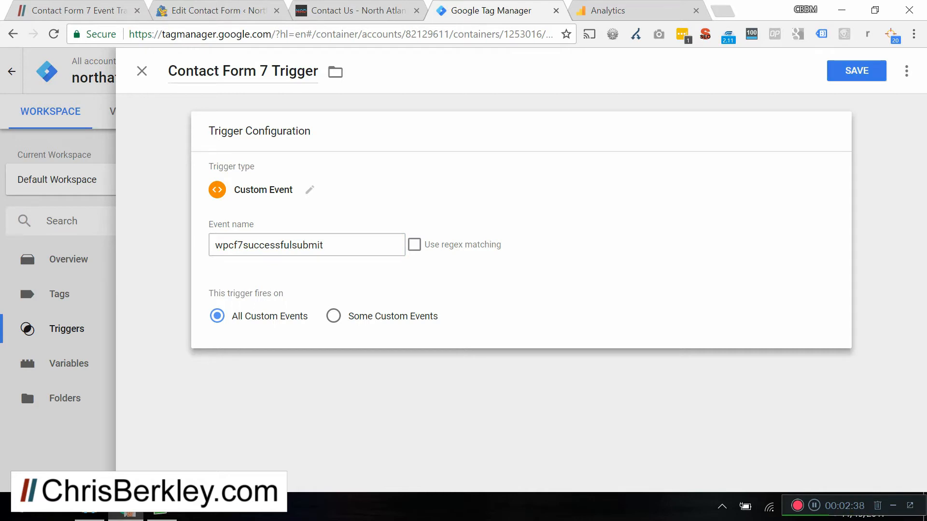
left_click(857, 71)
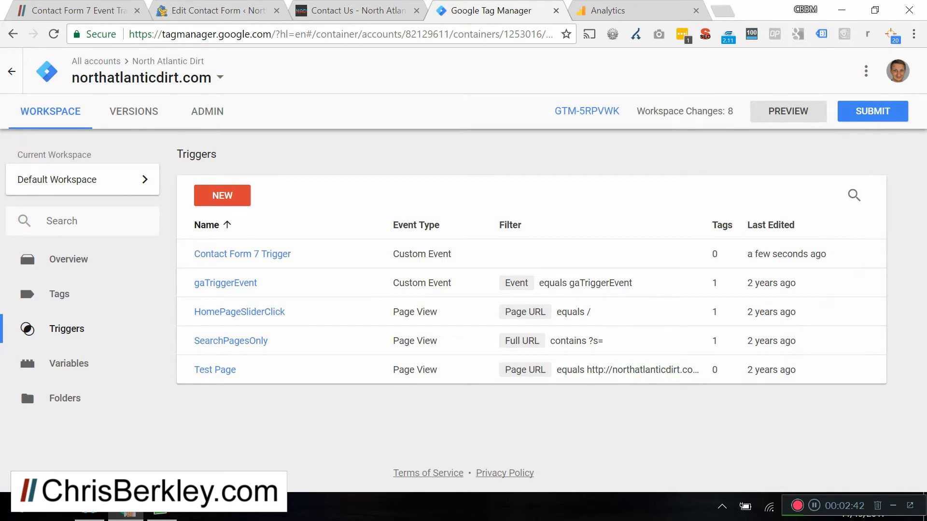
Step: Create another tag named Contact Form Submission with the Universal Analytics type
left_click(59, 294)
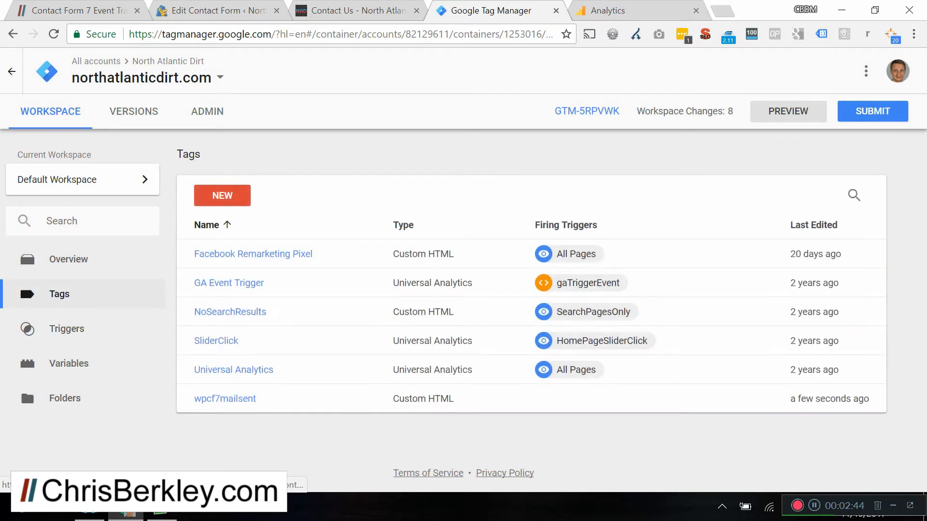
left_click(222, 196)
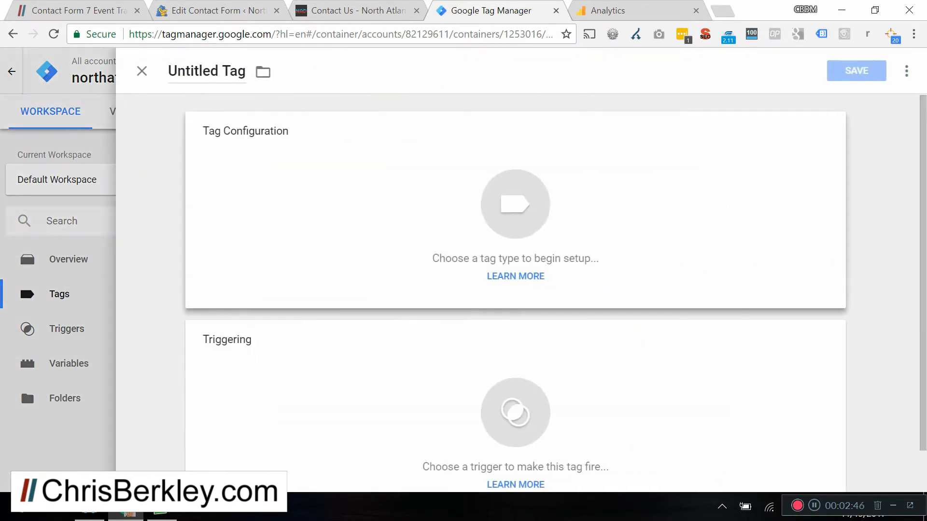
type("Co")
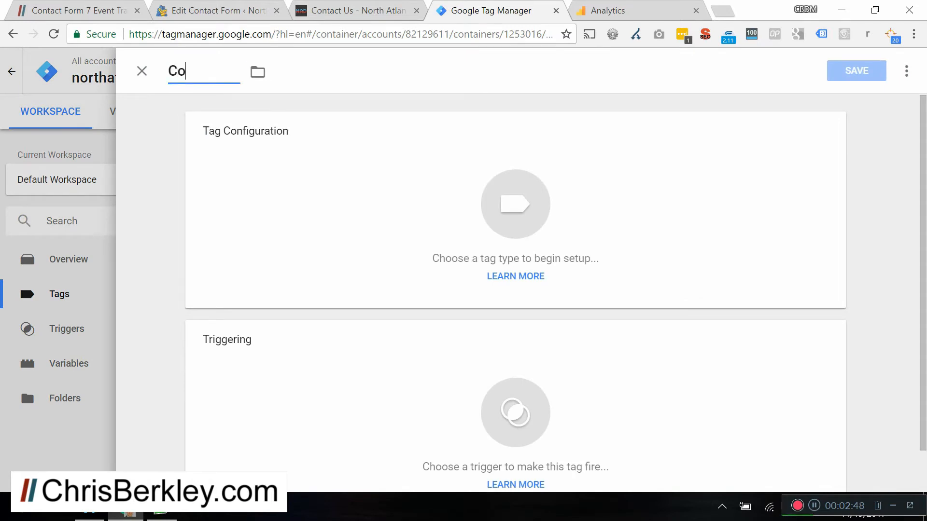
type("ntact Form Submission")
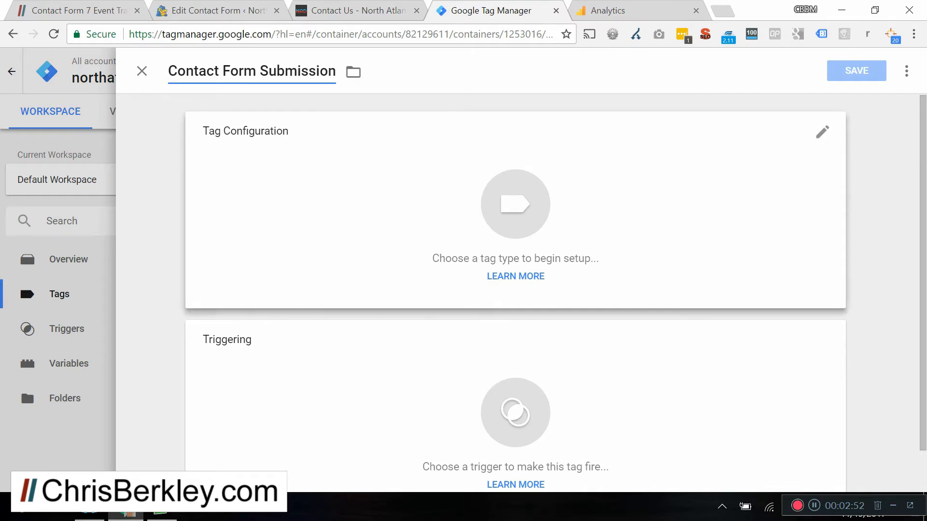
left_click(515, 204)
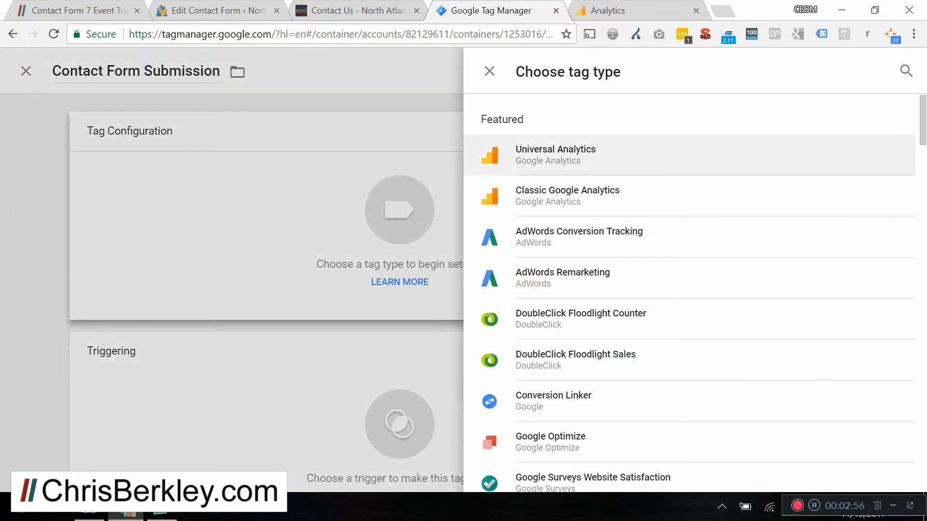
left_click(555, 155)
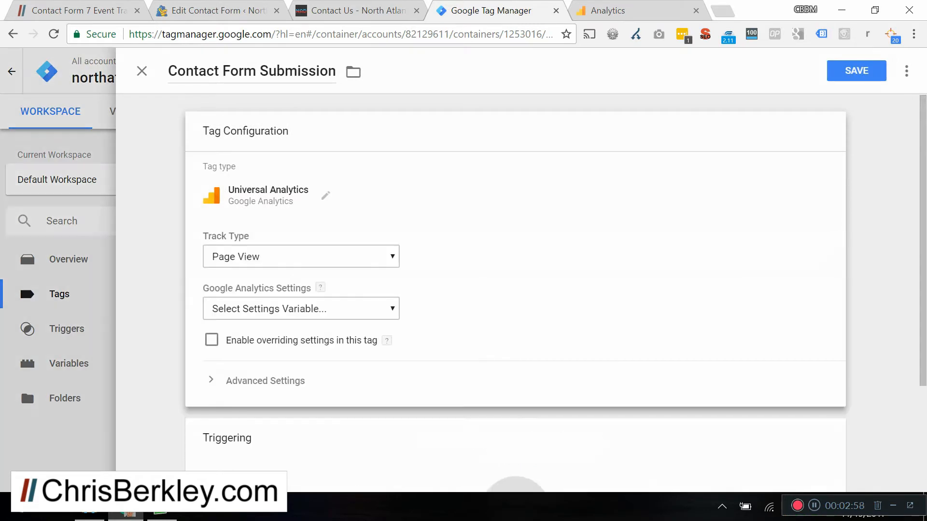
Step: Set the Contact Form Submission tag's track type to Event
left_click(300, 257)
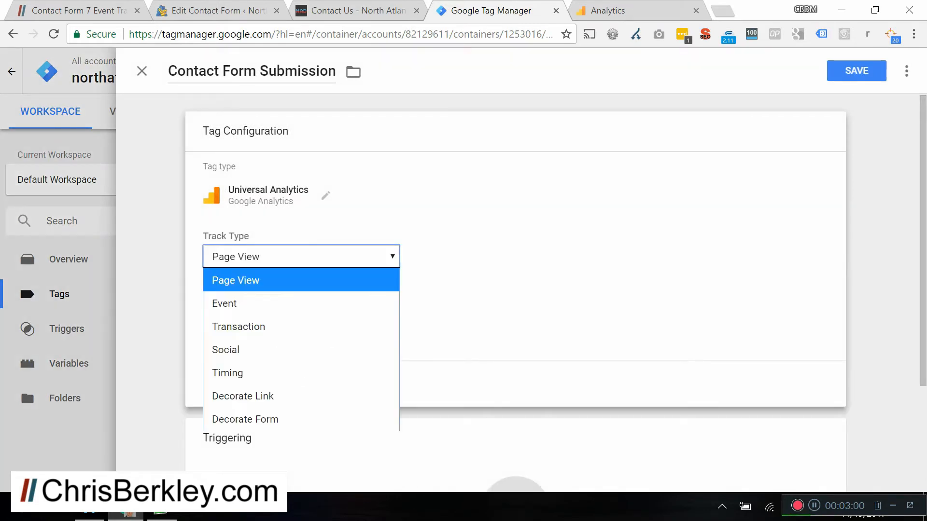
left_click(301, 303)
scroll(515, 289, "down", 3)
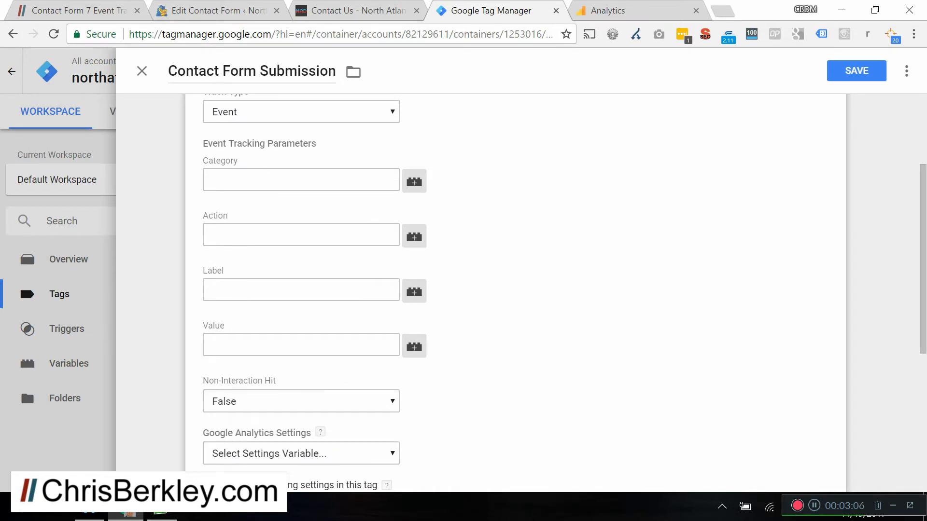
Step: Set the event category to contact-form and the action to successful-form-submission-mailsent
left_click(301, 180)
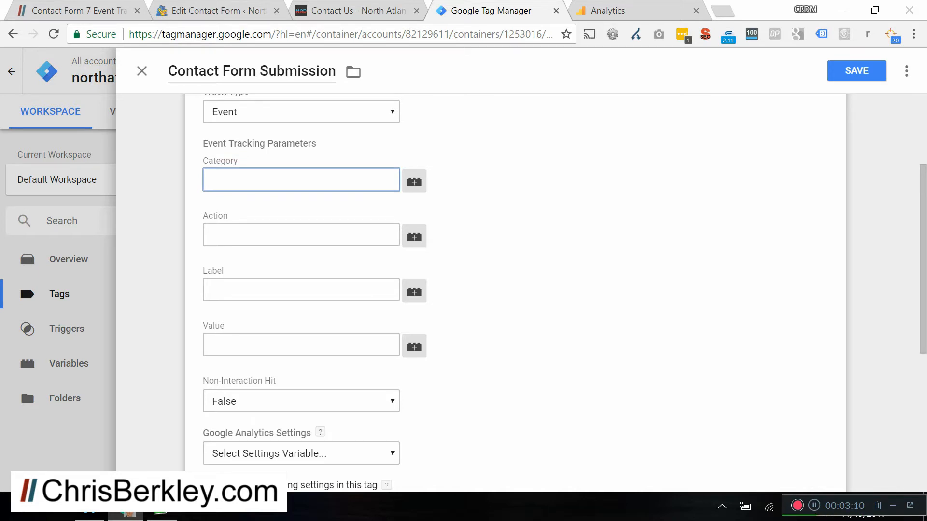
type("contact-form")
key("Tab")
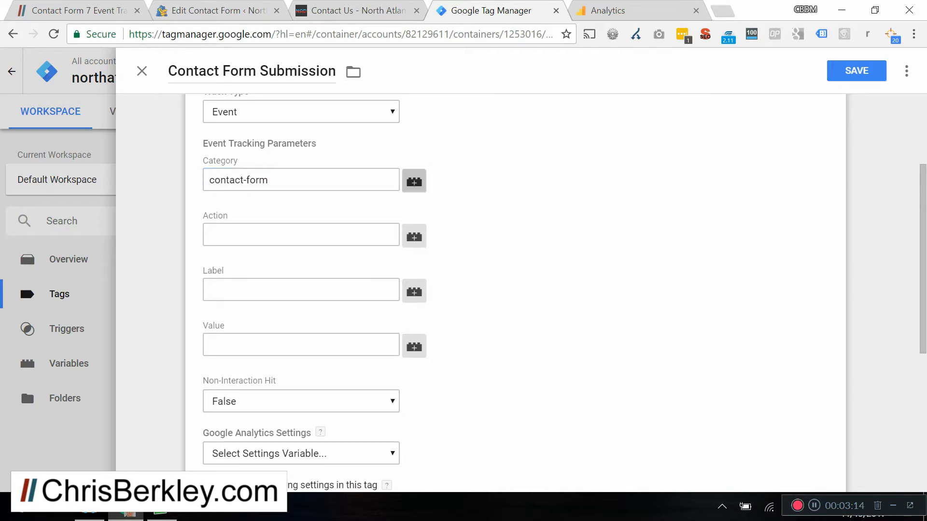
key("Tab")
type("successful-form")
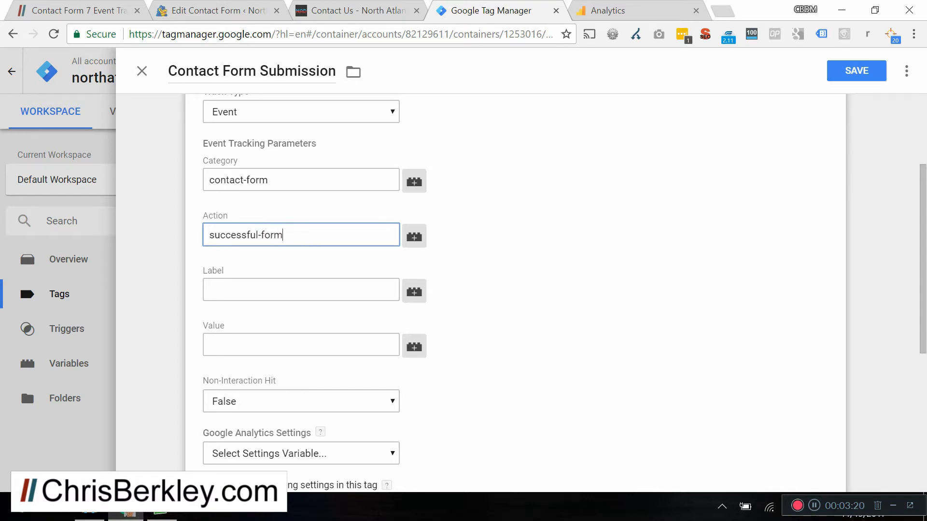
type("-submission-mailsent")
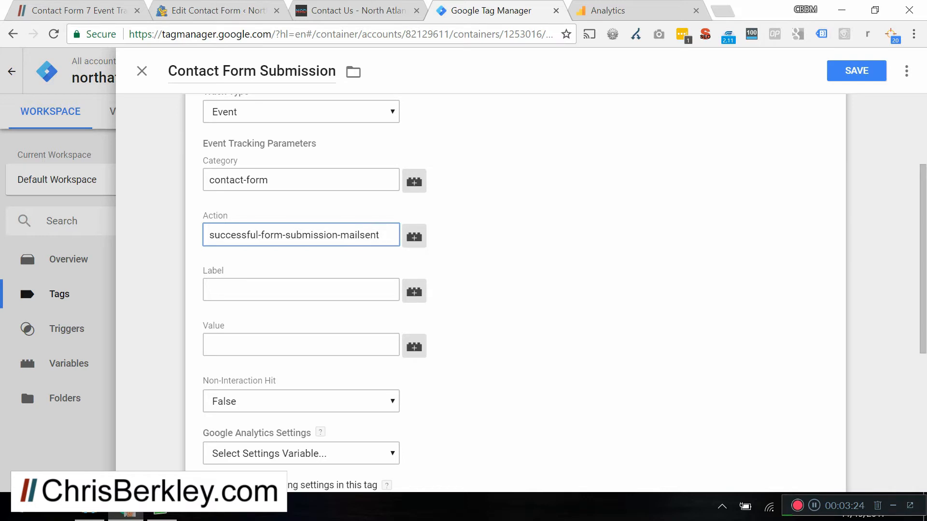
Step: Set the event label to the variable reference {{CF7-formID}}
key("Tab")
key("Tab")
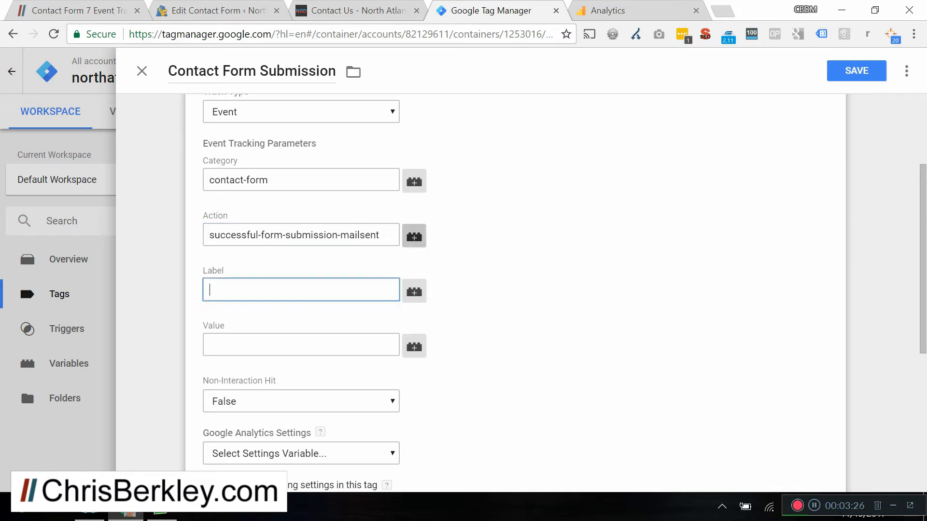
type("{{")
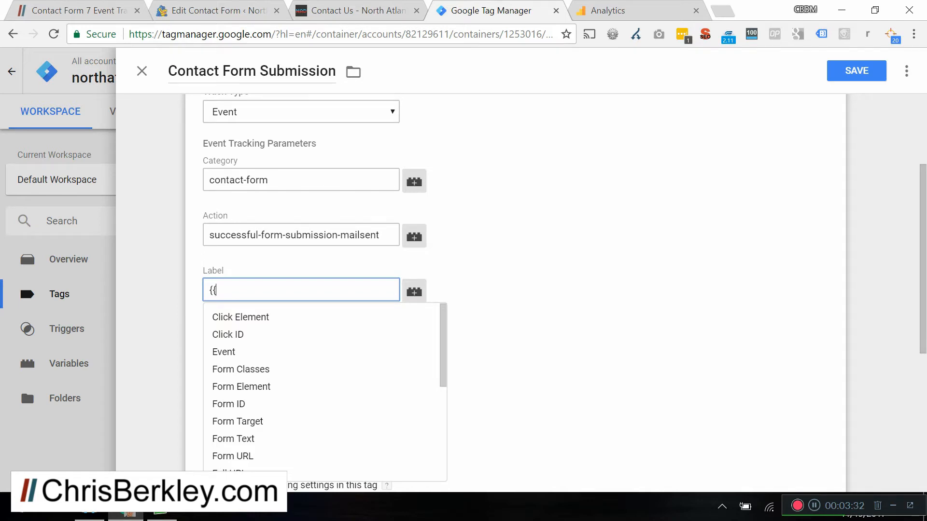
type("CF&-formID")
key("BackSpace")
key("BackSpace")
type("ID")
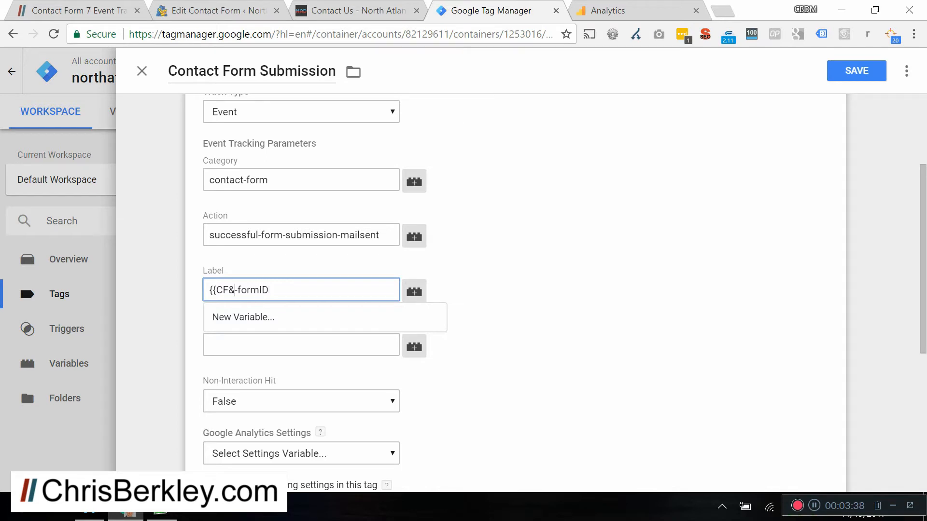
key("Delete")
type("7")
key("End")
type("}}")
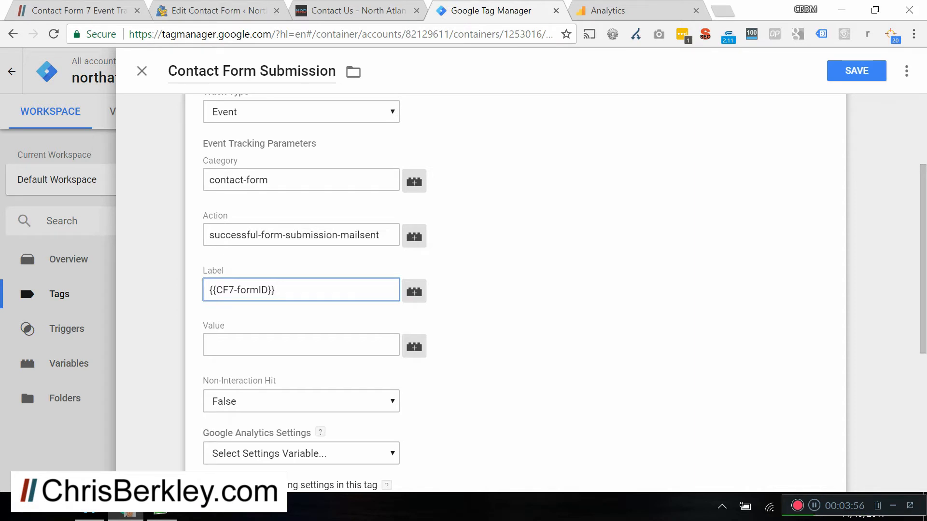
Step: Enable overriding settings in this tag and use the GA Tracking Code variable as the tracking ID
scroll(515, 290, "down", 2)
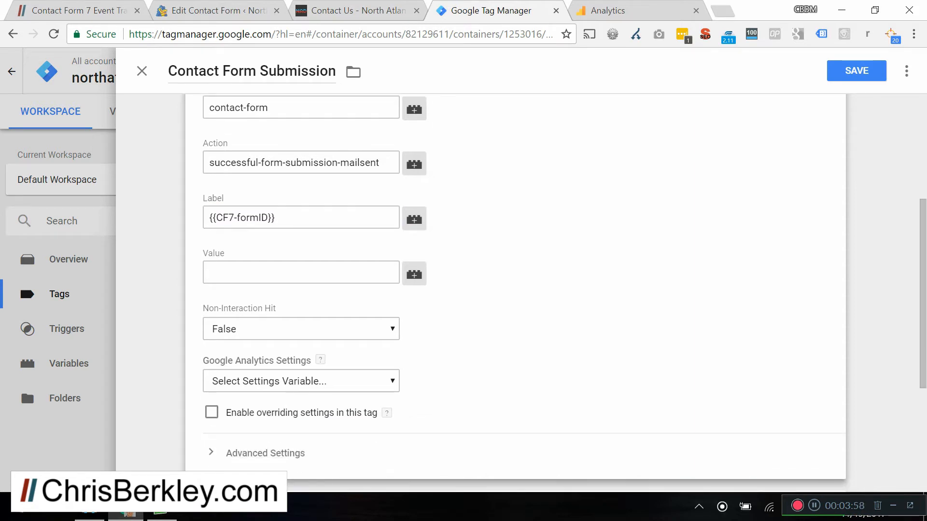
scroll(515, 289, "down", 2)
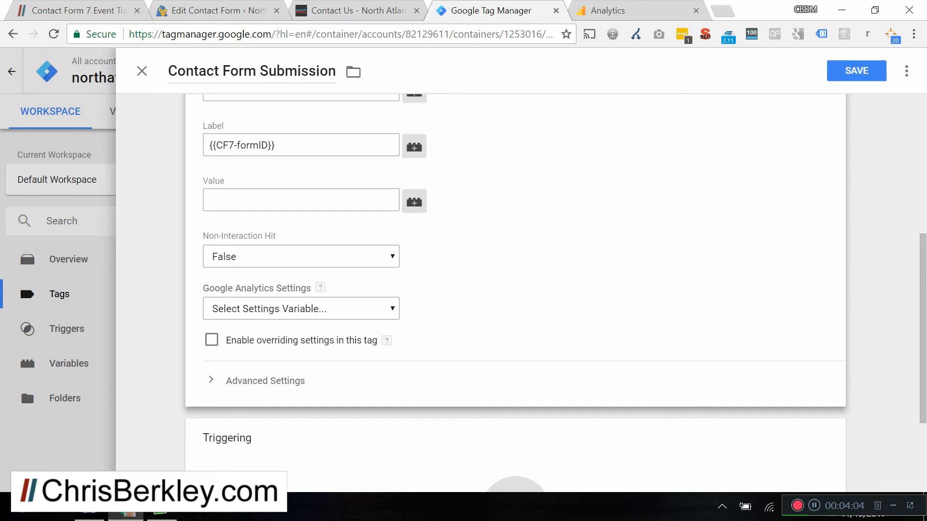
left_click(212, 340)
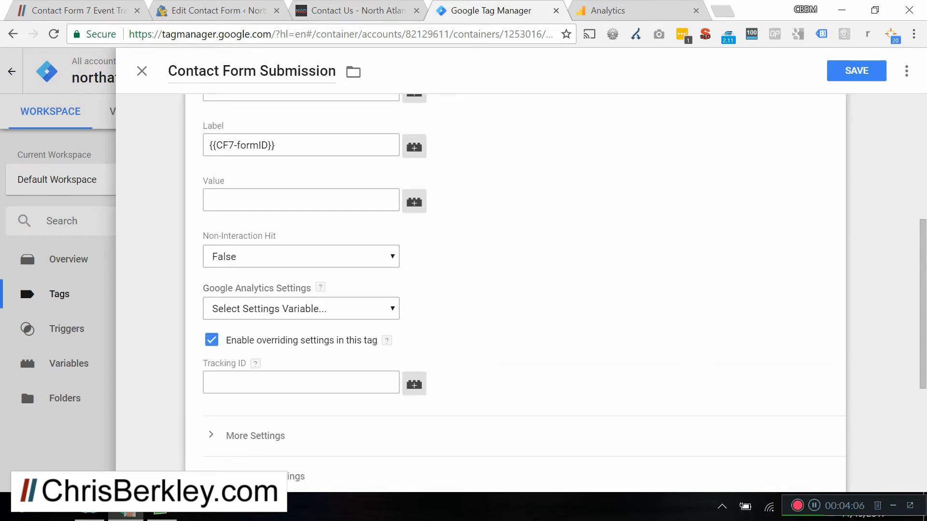
left_click(414, 384)
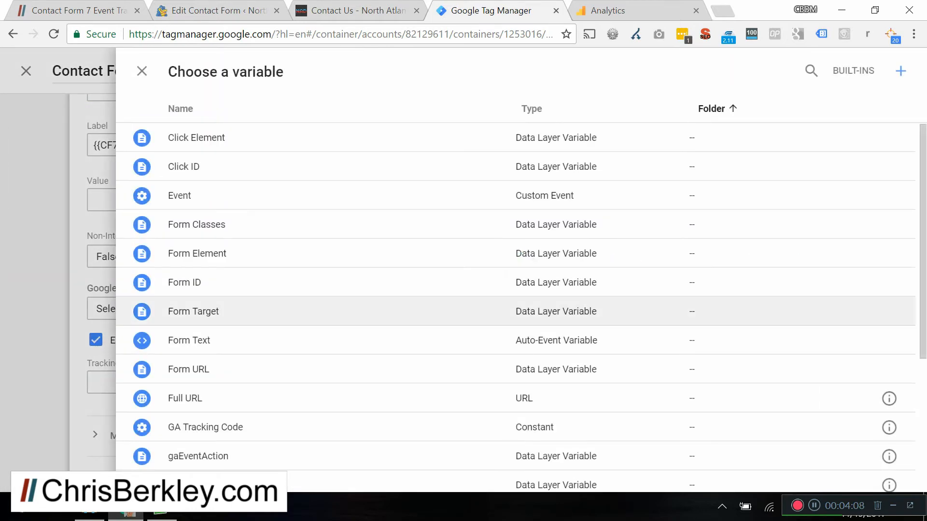
left_click(206, 428)
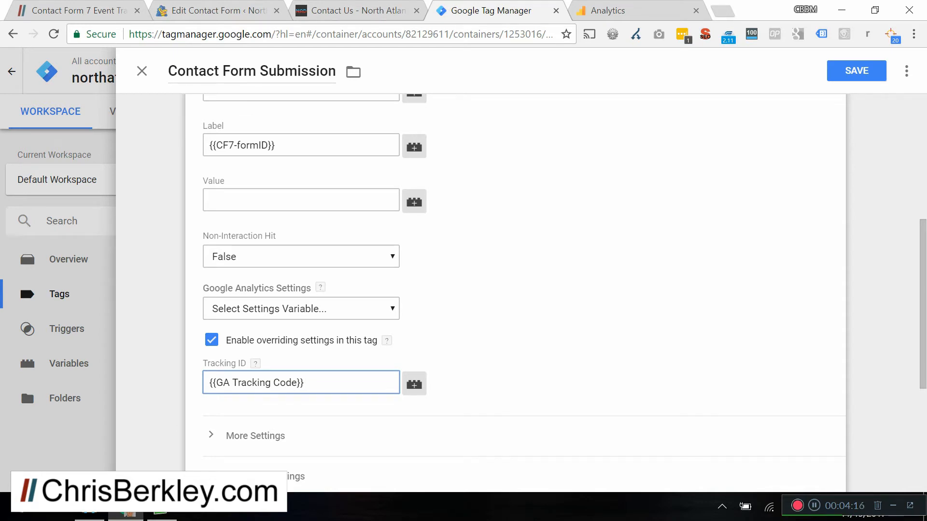
Step: Assign Contact Form 7 Trigger as the tag's firing trigger and save the tag
scroll(516, 290, "down", 5)
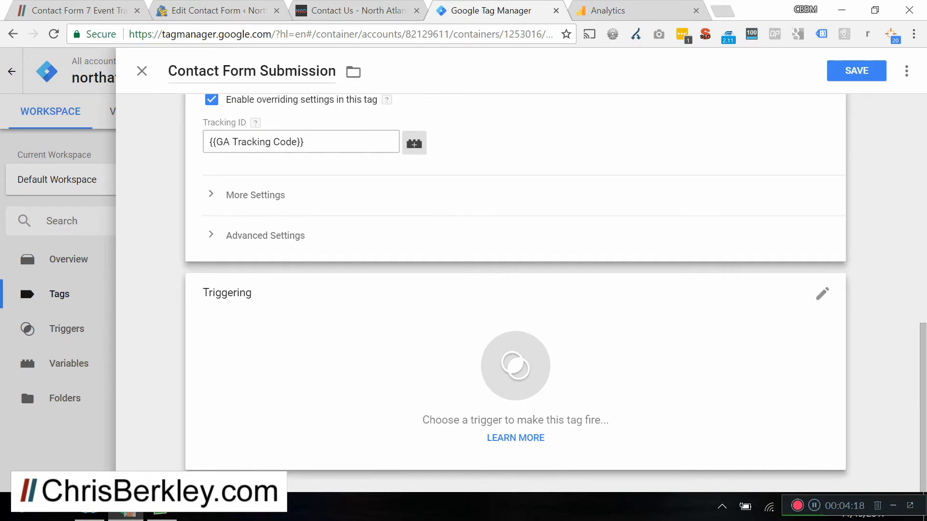
left_click(516, 366)
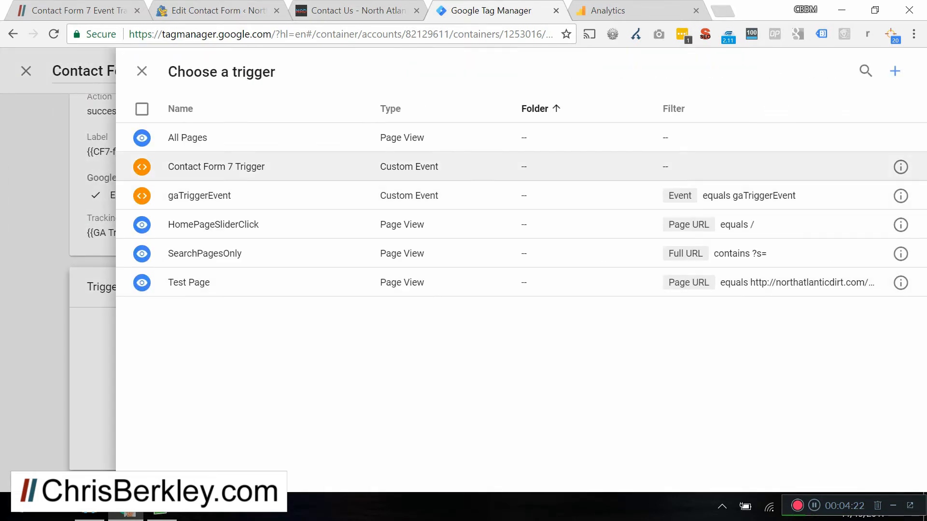
left_click(217, 167)
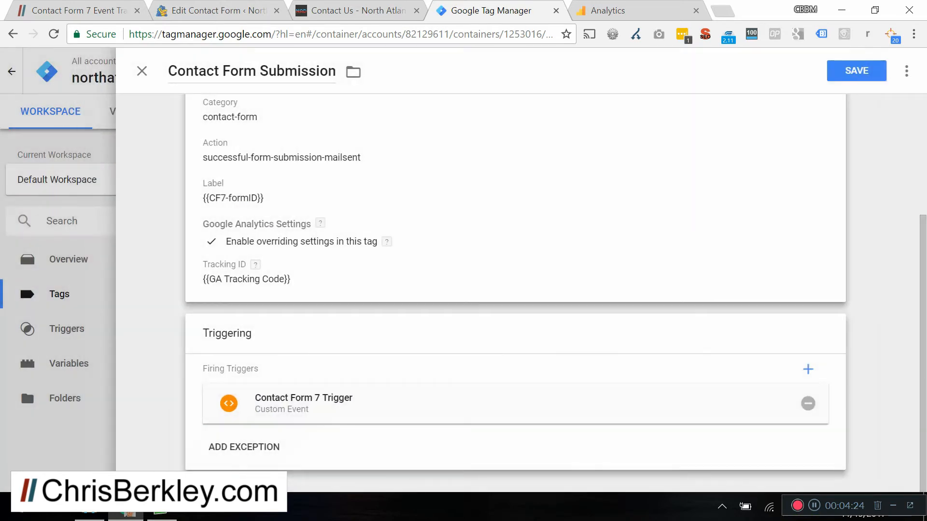
left_click(856, 71)
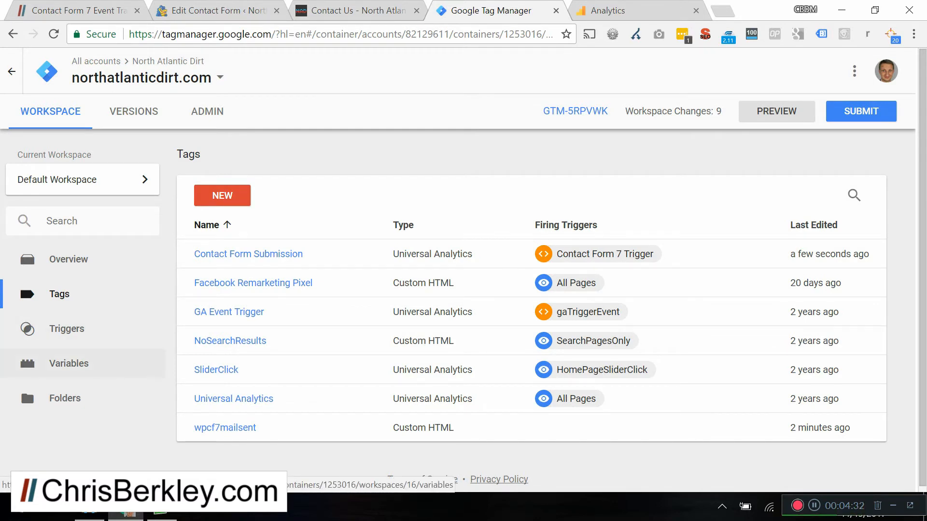
Step: Start a new user-defined variable and name it CF7-formID
left_click(69, 363)
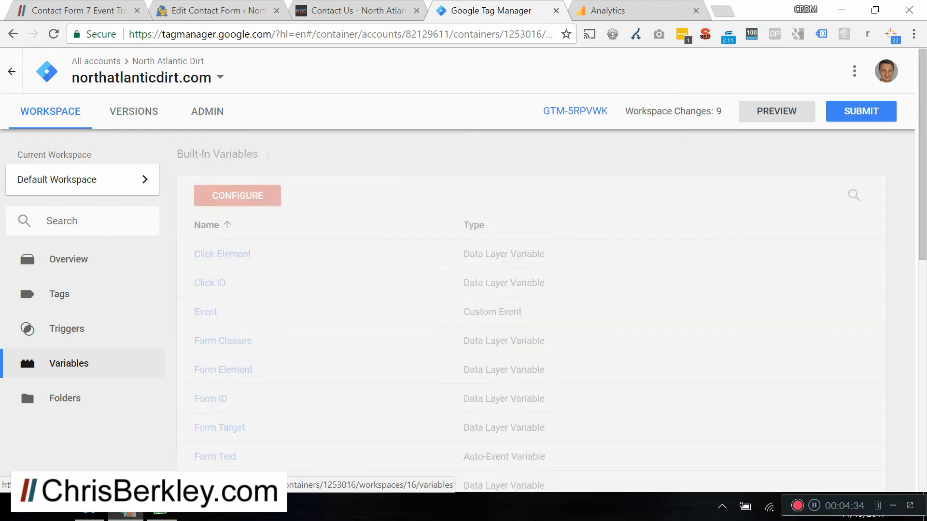
left_click(237, 196)
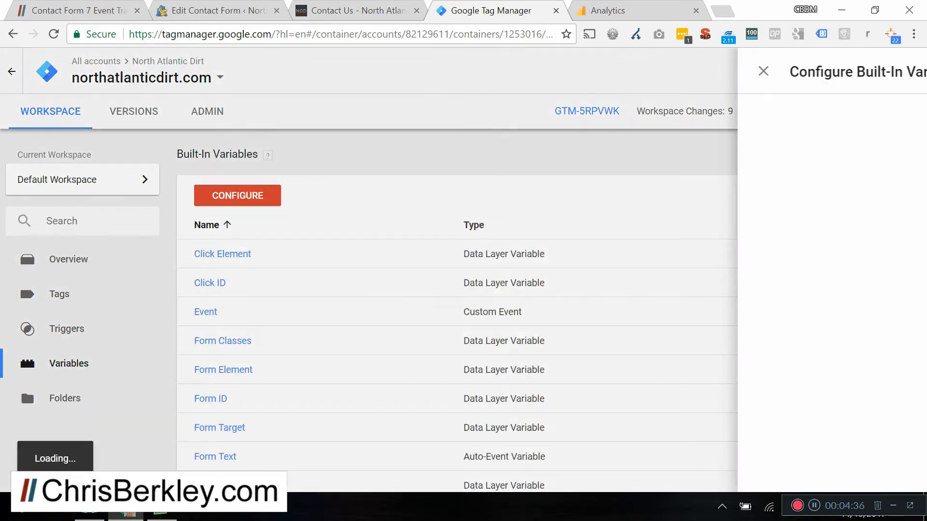
left_click(488, 70)
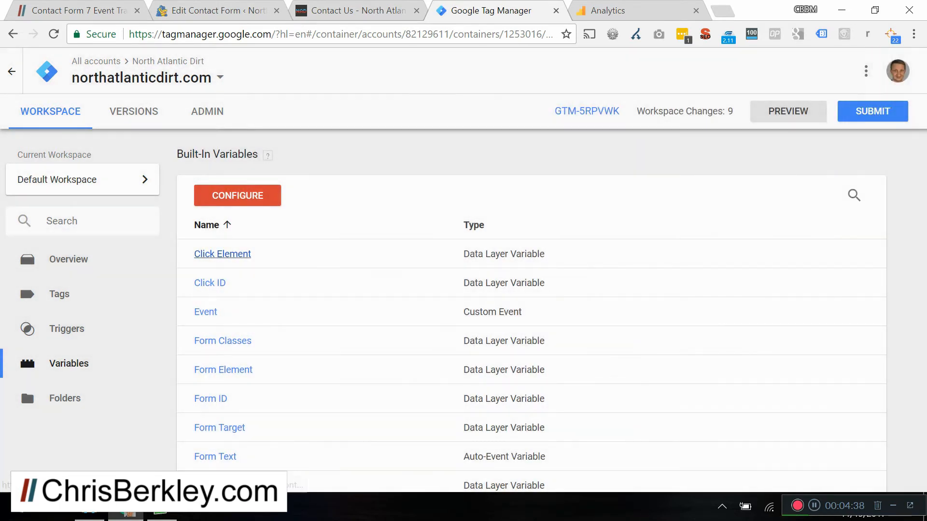
scroll(531, 270, "down", 10)
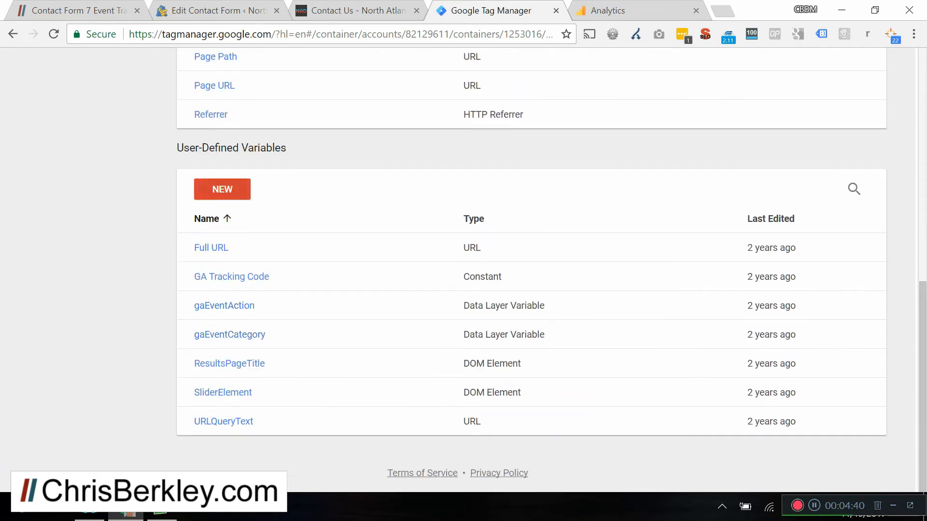
left_click(223, 189)
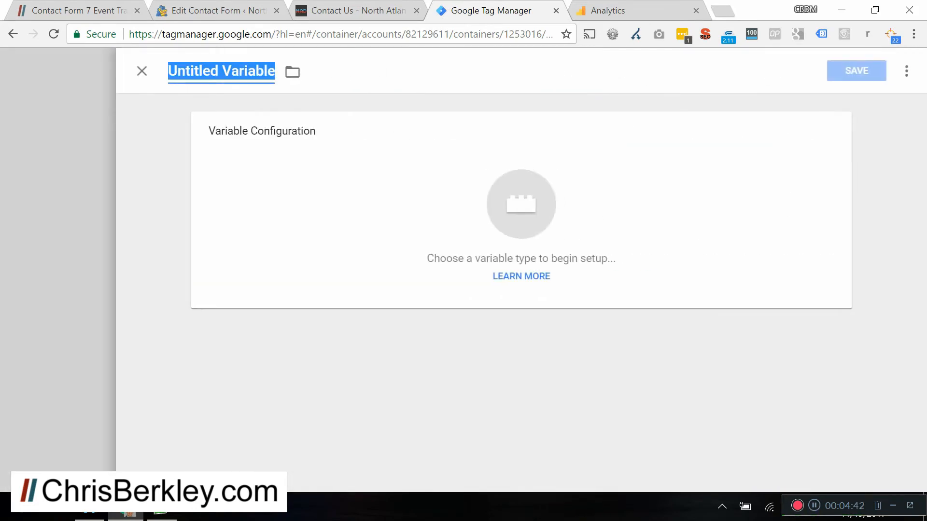
type("CF")
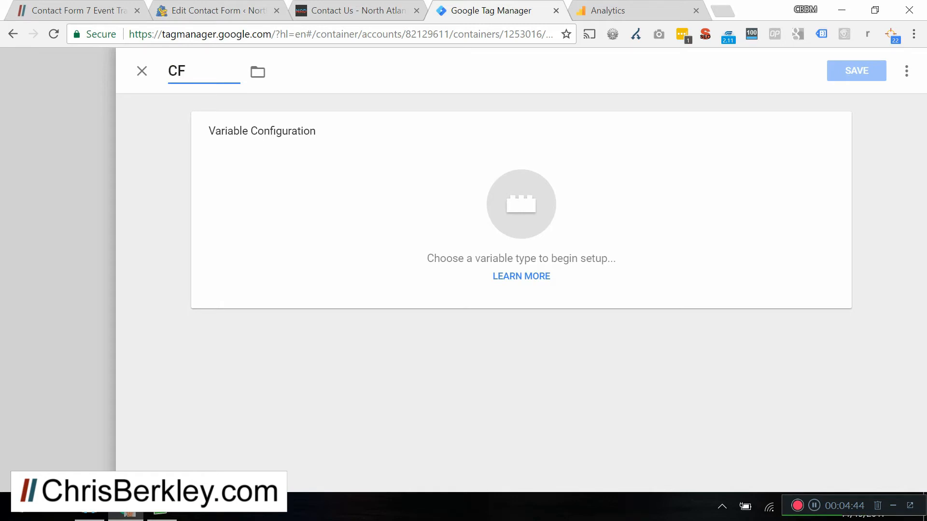
type("7-formID")
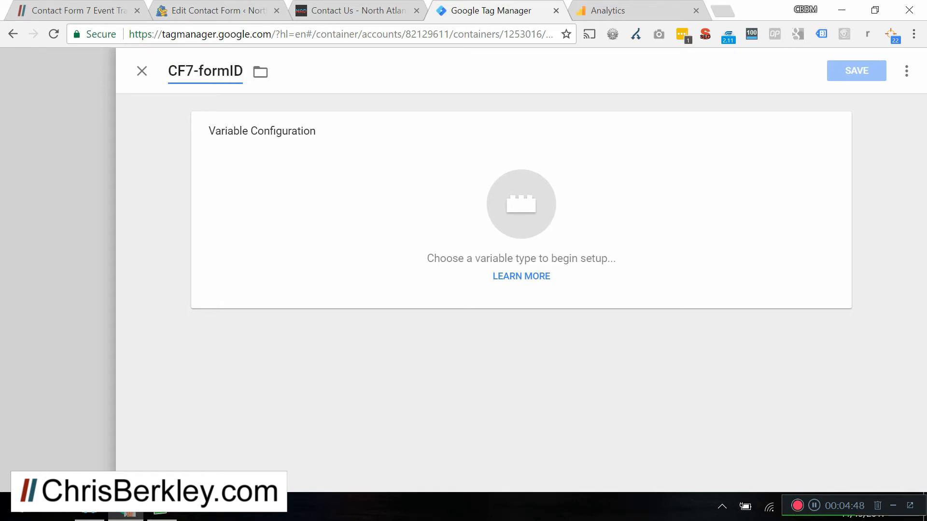
Step: Choose Data Layer Variable as the type of the CF7-formID variable
left_click(522, 204)
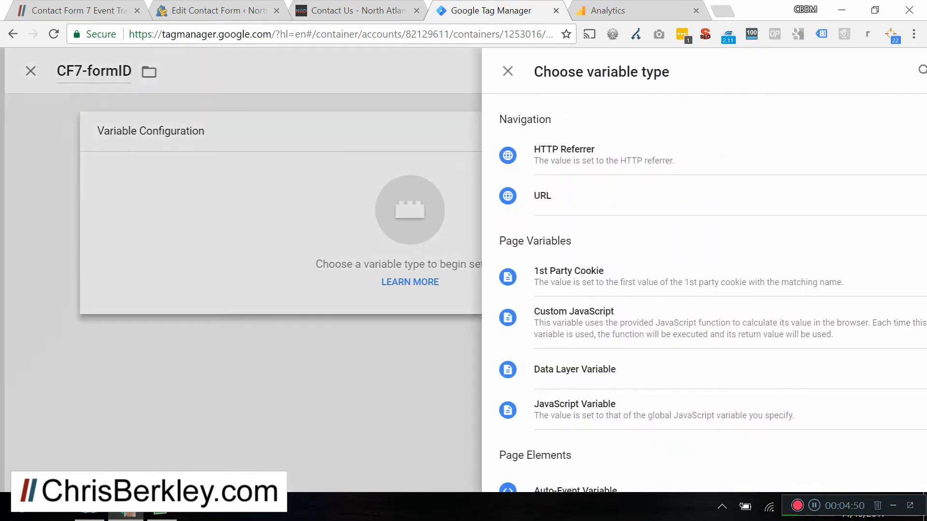
scroll(676, 207, "down", 5)
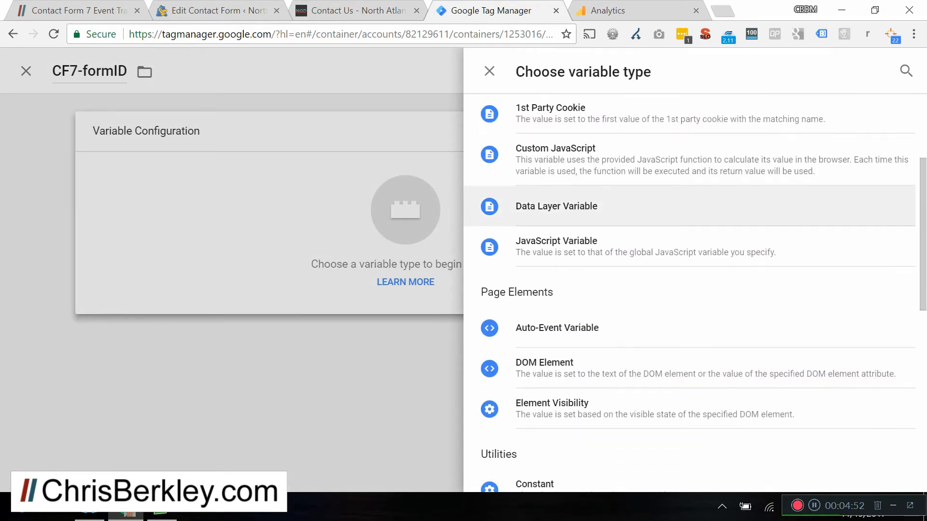
scroll(676, 232, "down", 5)
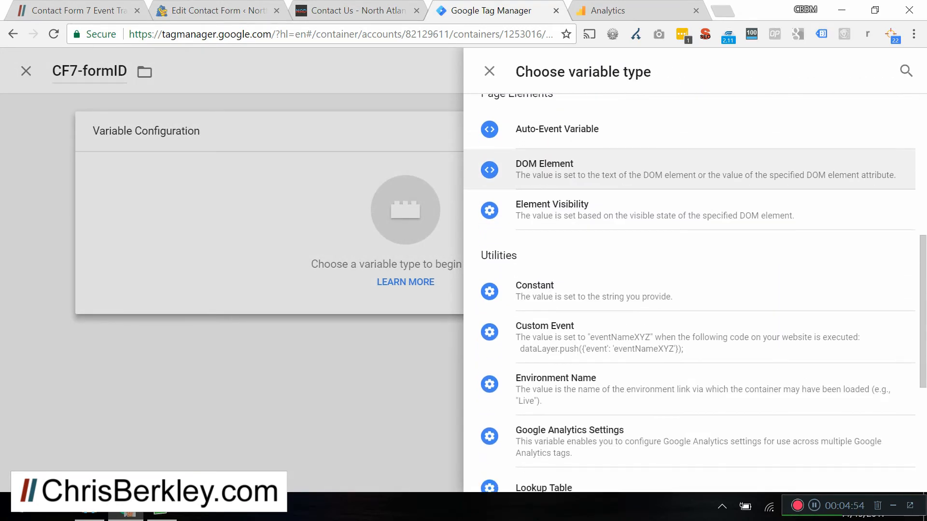
scroll(689, 289, "up", 5)
scroll(676, 265, "up", 2)
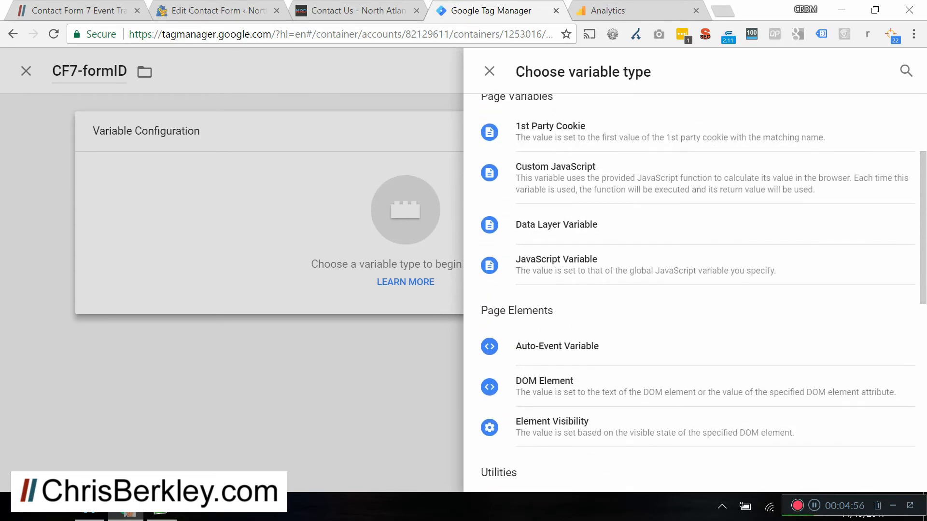
left_click(557, 223)
Step: Set the data layer variable name to CF7formID and save the variable
left_click(299, 244)
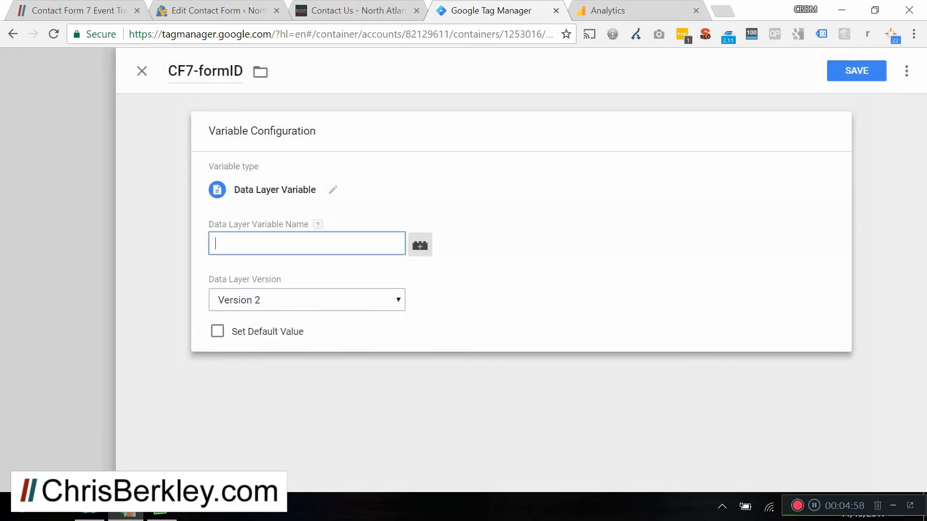
type("CF7formID")
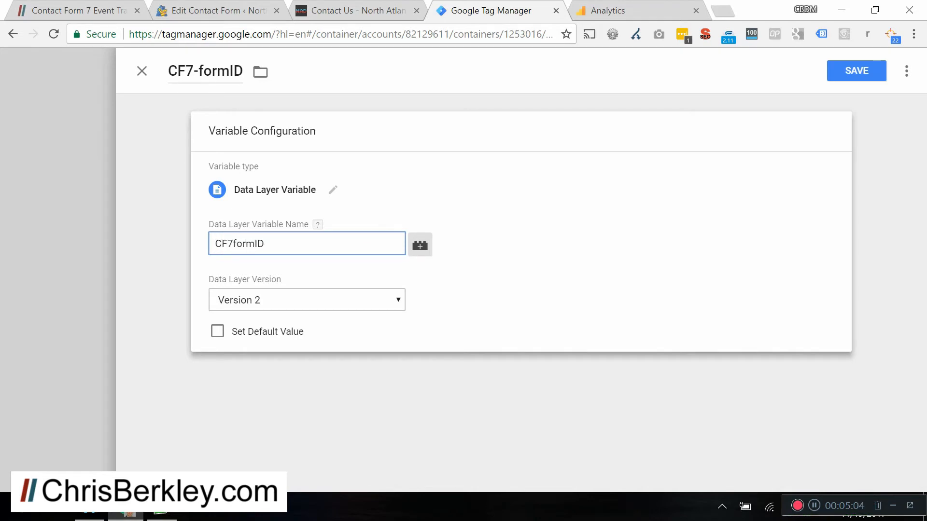
left_click(856, 71)
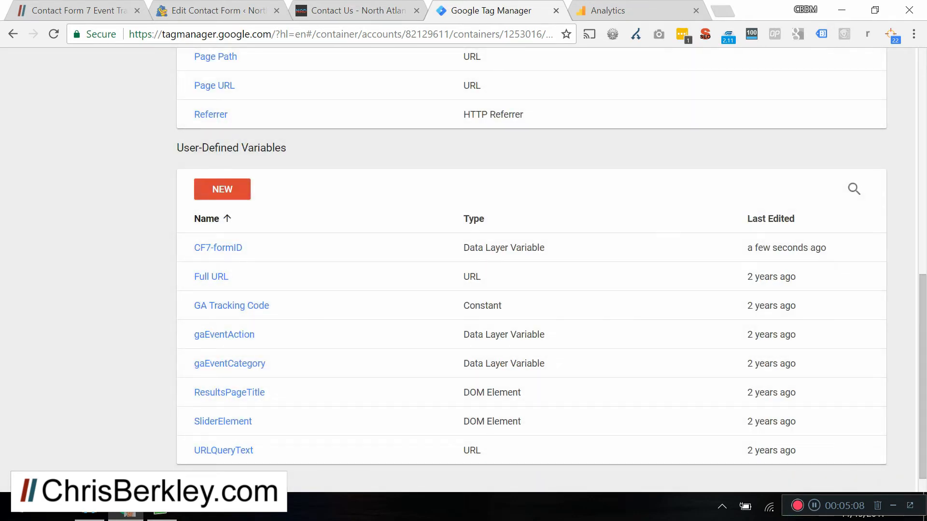
scroll(531, 261, "up", 3)
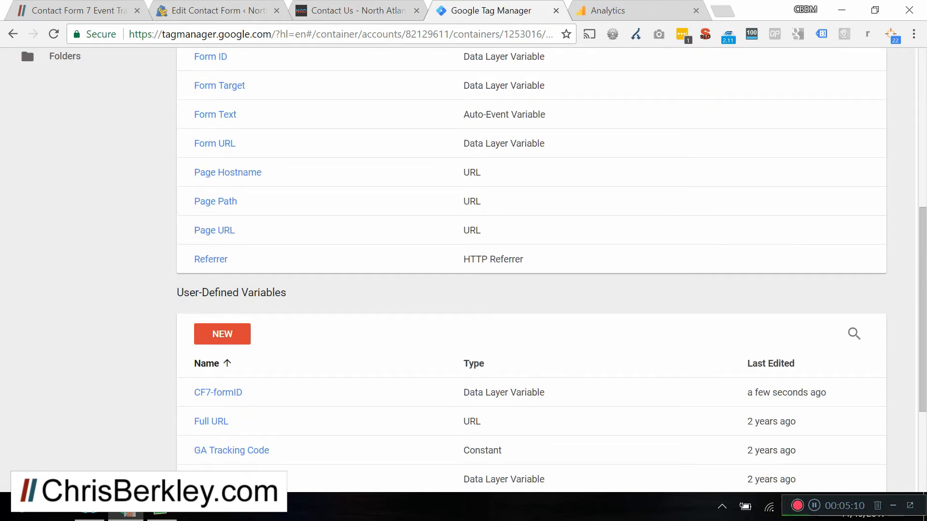
scroll(531, 260, "up", 6)
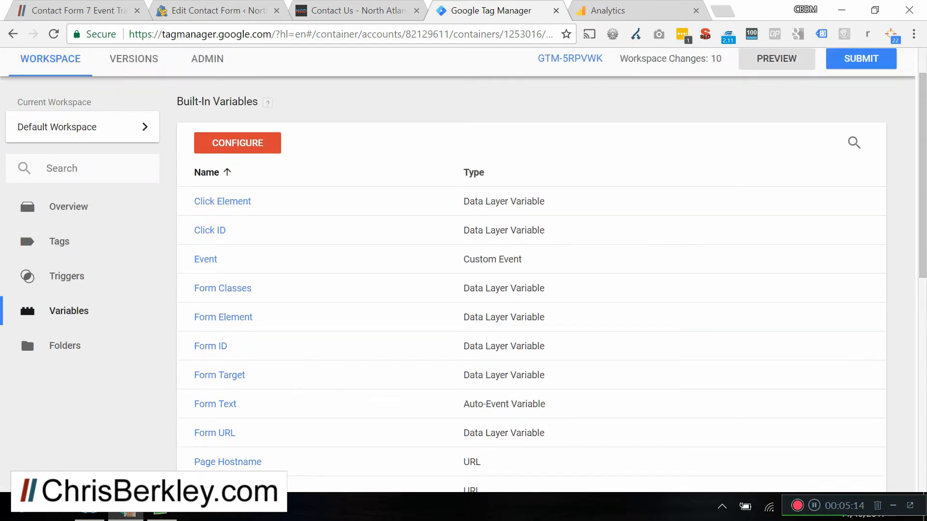
Step: Review the wpcf7mailsent tag's custom HTML code and the configuration of Contact Form 7 Trigger
left_click(68, 207)
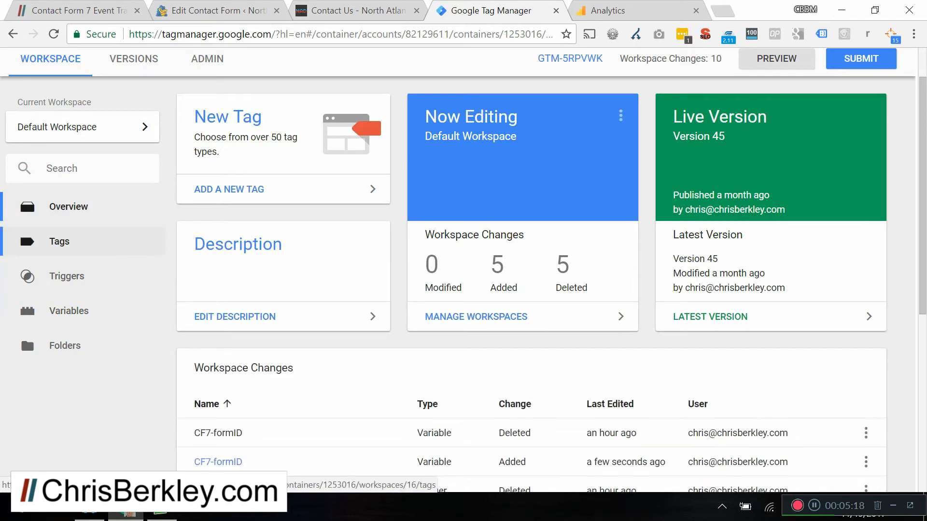
left_click(59, 241)
left_click(225, 422)
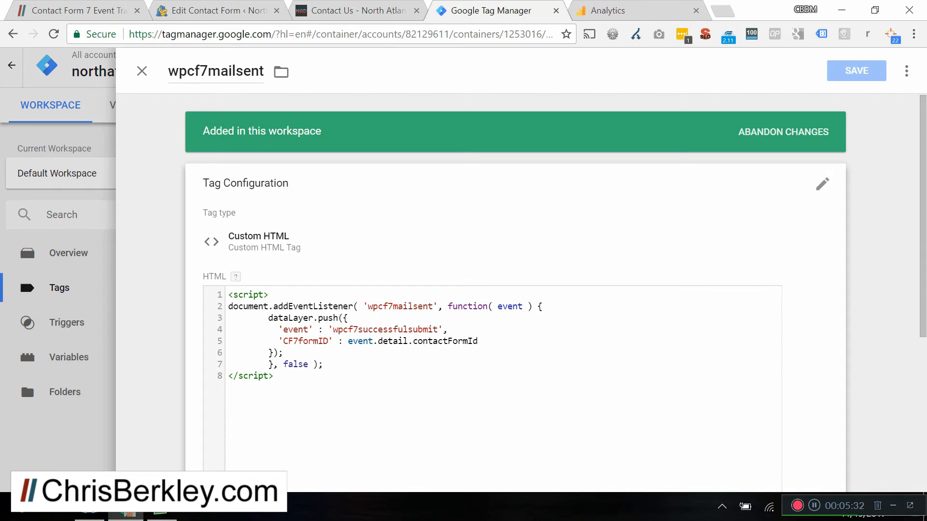
left_click(141, 71)
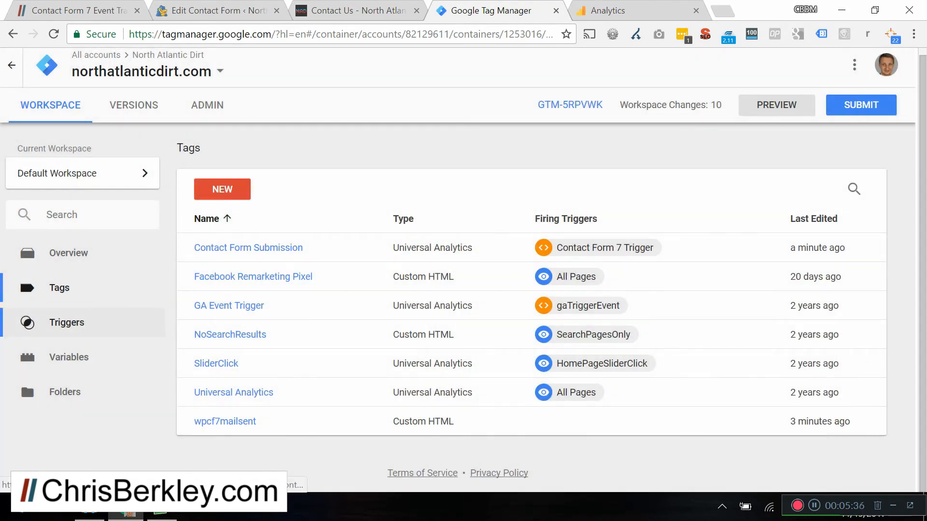
left_click(66, 323)
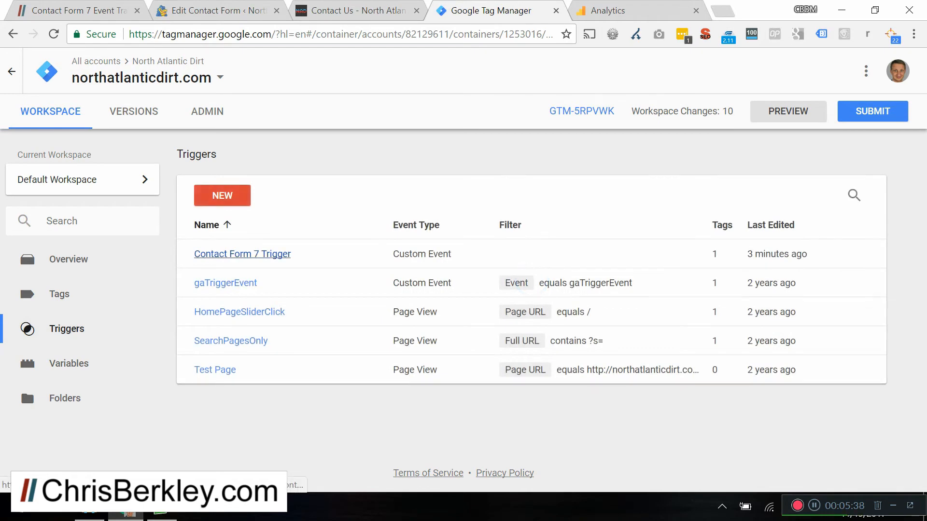
left_click(242, 254)
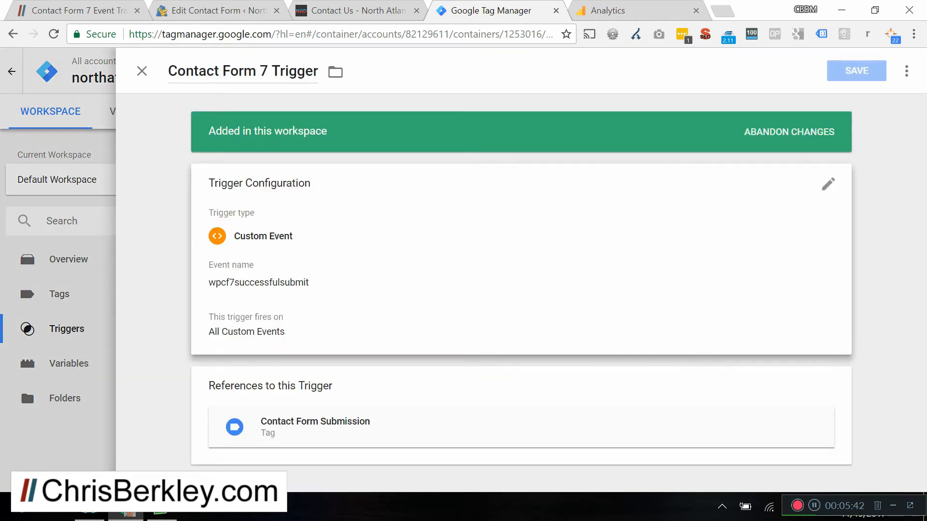
left_click(142, 71)
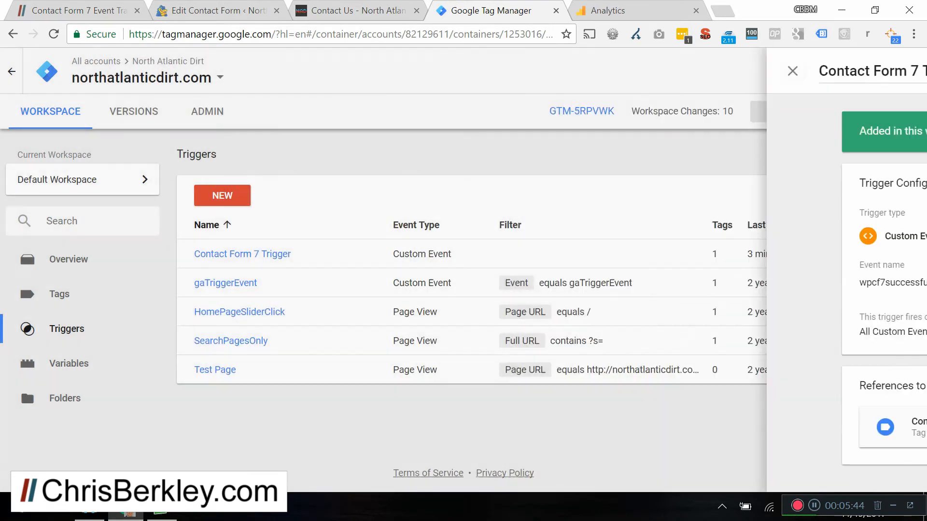
Step: Review the Contact Form Submission tag's configuration and the settings of the CF7-formID user-defined variable
left_click(59, 294)
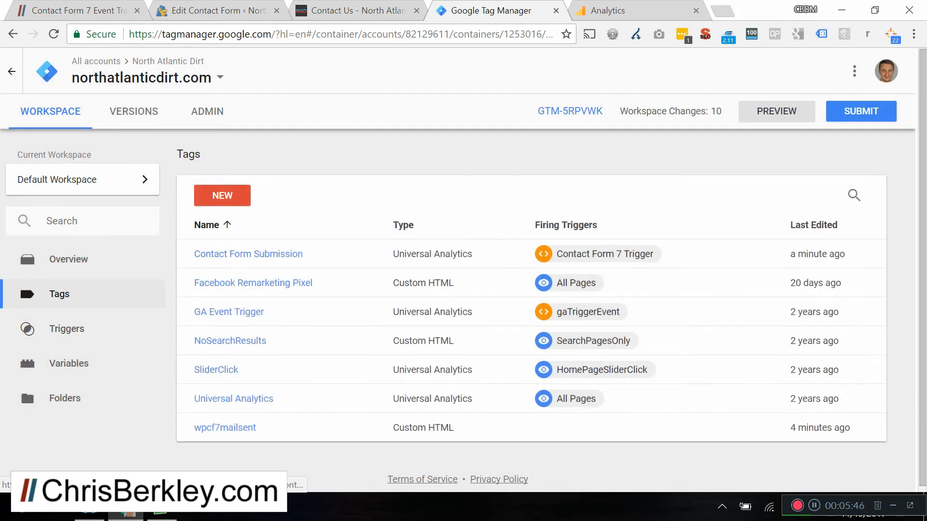
left_click(248, 254)
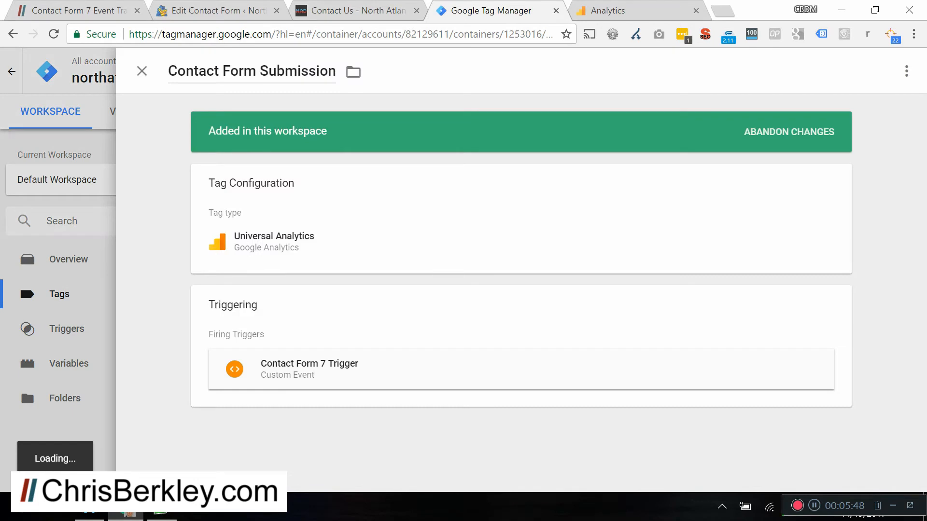
scroll(515, 290, "down", 2)
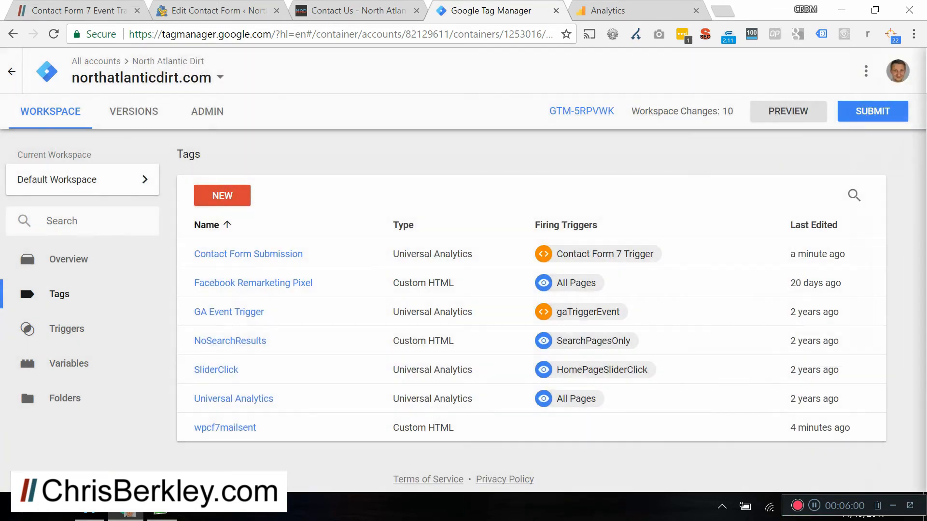
left_click(70, 364)
scroll(531, 290, "down", 10)
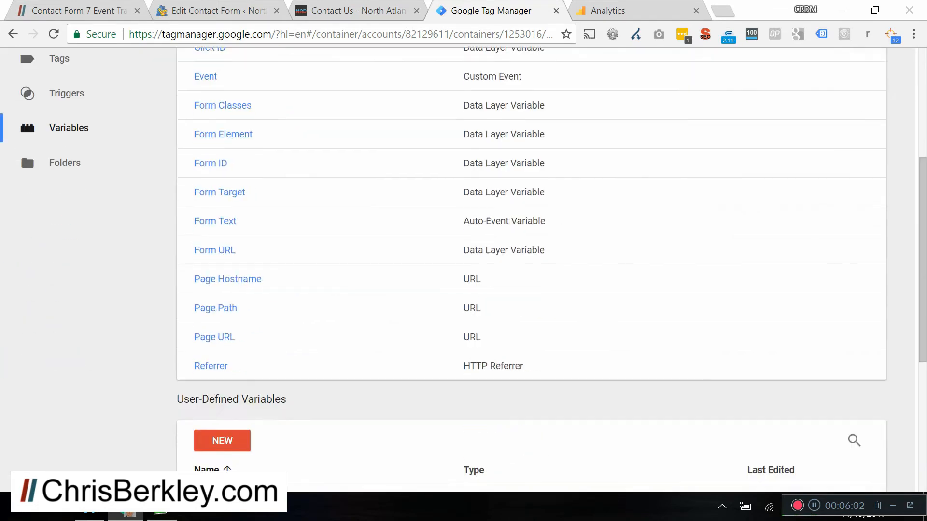
left_click(218, 228)
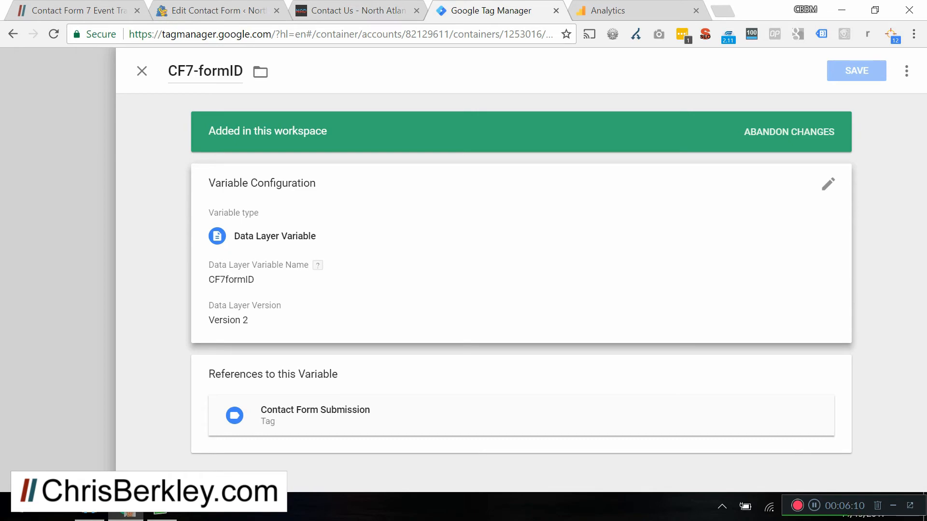
left_click(142, 71)
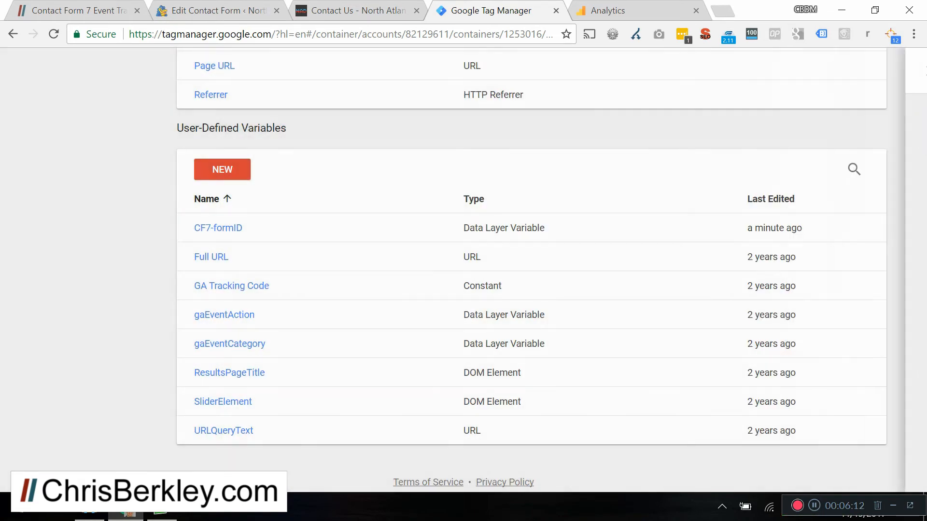
scroll(217, 230, "up", 8)
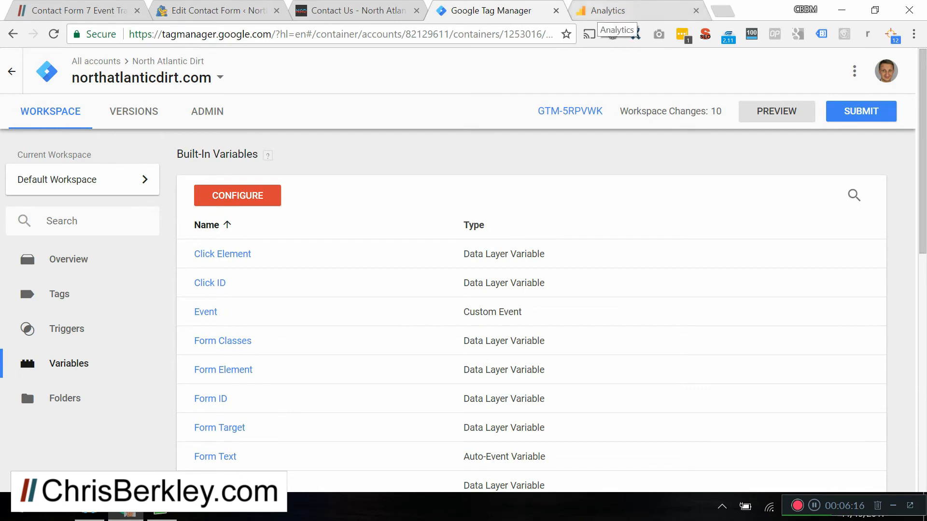
Step: Switch to Google Analytics and open the Contact Form 7 Submission goal of the IPs & Spam Filtered view for editing
left_click(609, 11)
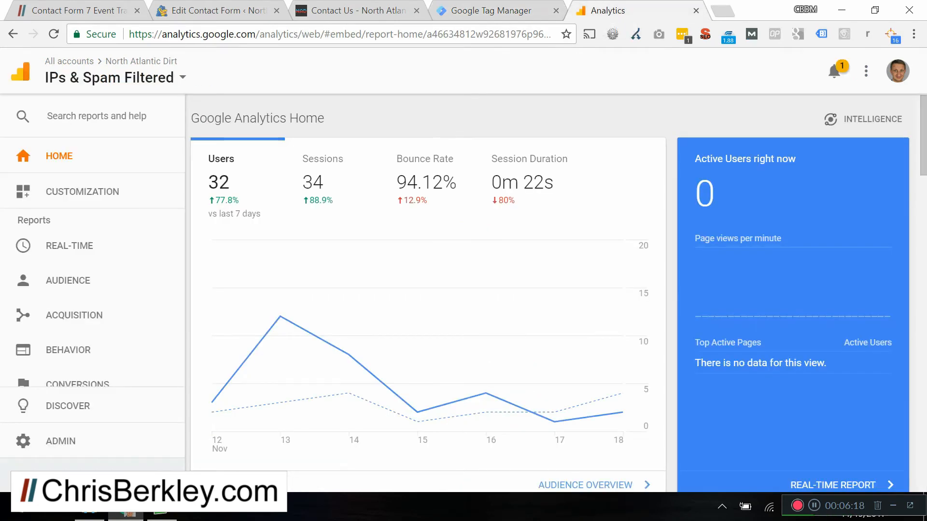
left_click(54, 441)
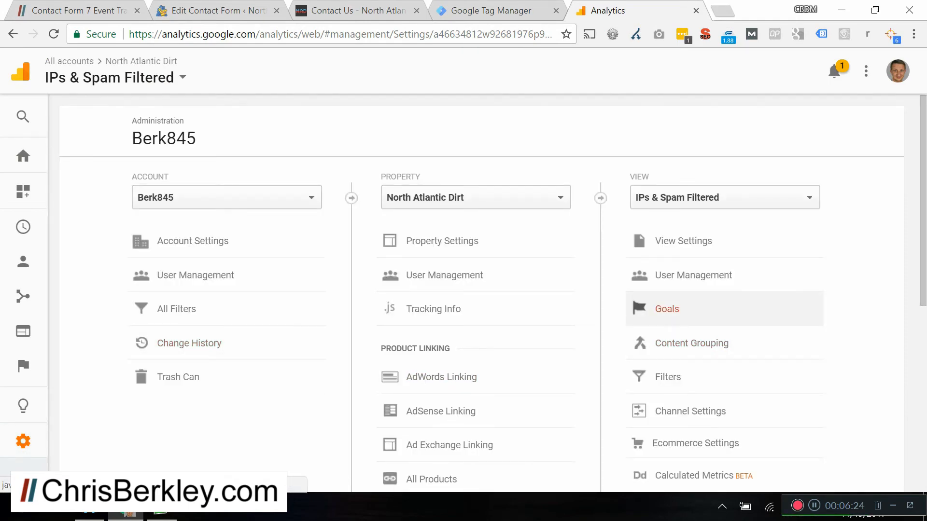
left_click(667, 309)
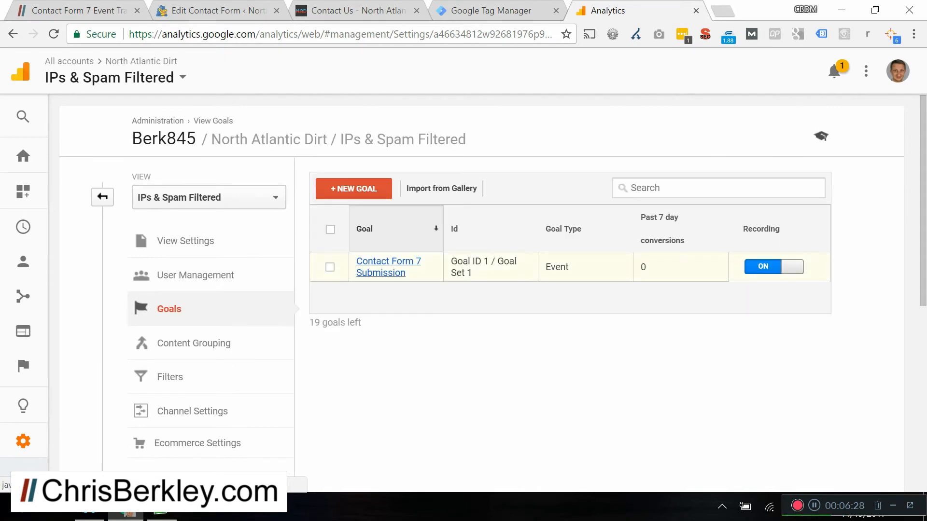
left_click(388, 267)
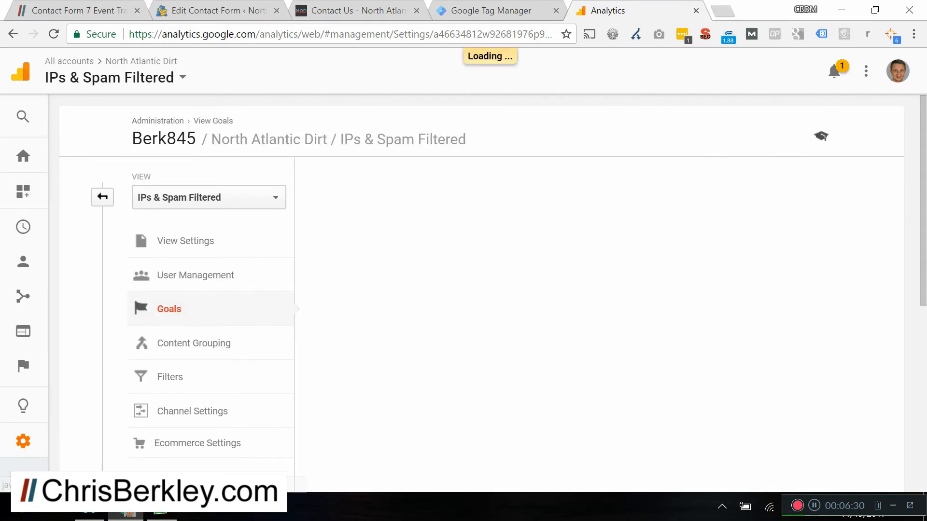
Step: Go through the goal setup as Custom and the goal description as an Event goal, continuing to the goal details
left_click(421, 182)
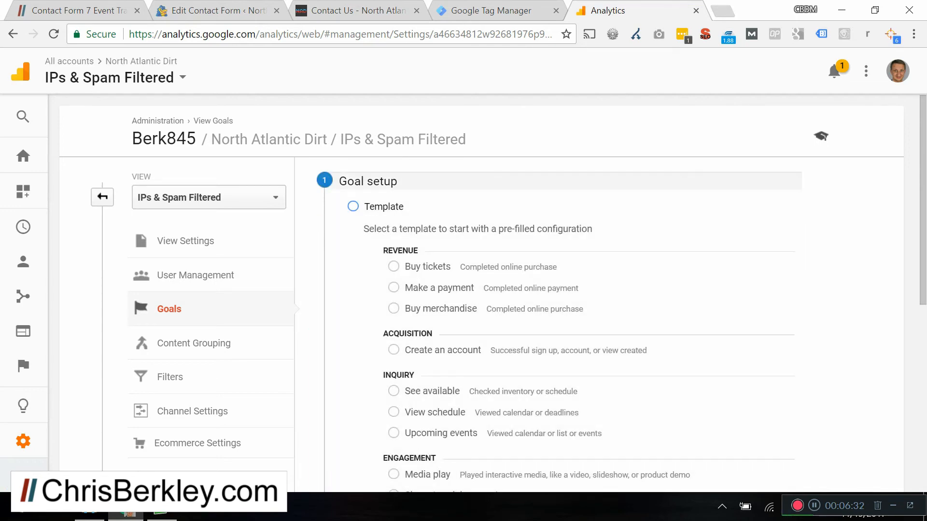
scroll(482, 290, "down", 5)
scroll(482, 290, "down", 1)
left_click(365, 361)
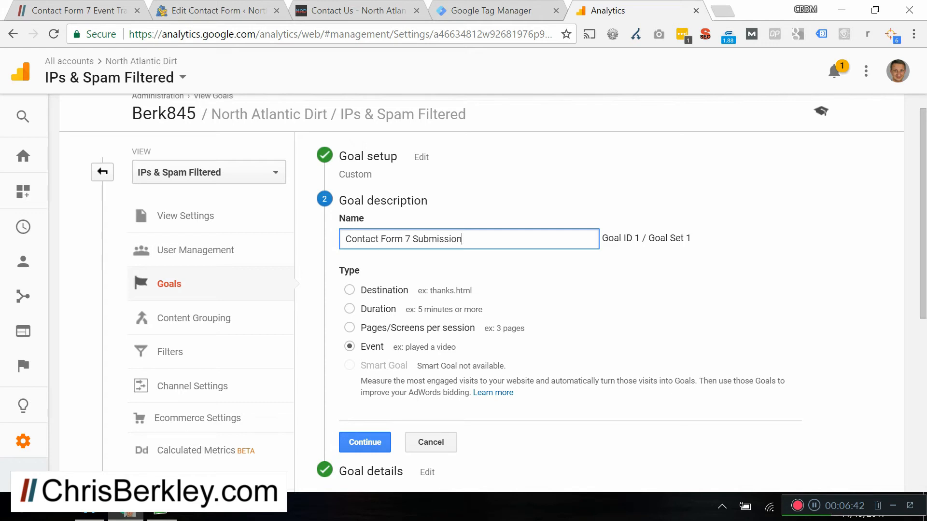
scroll(481, 288, "down", 2)
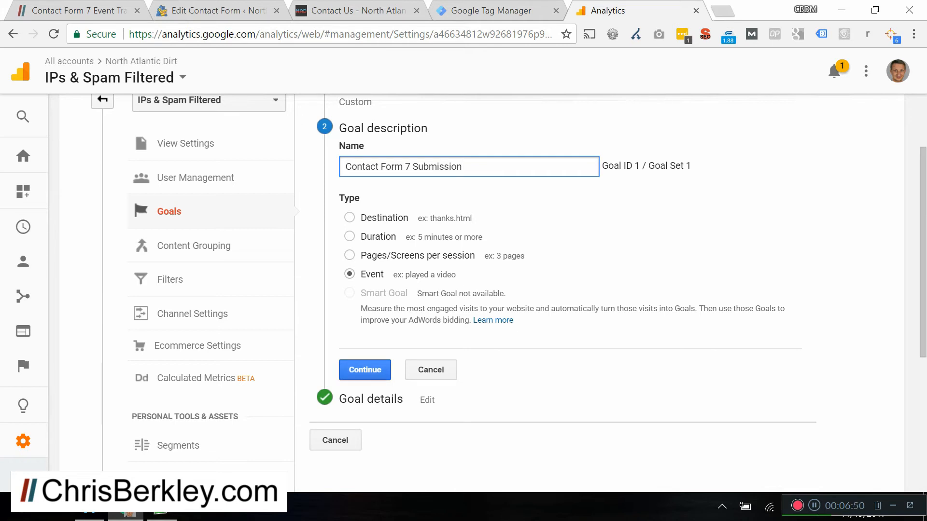
key("Return")
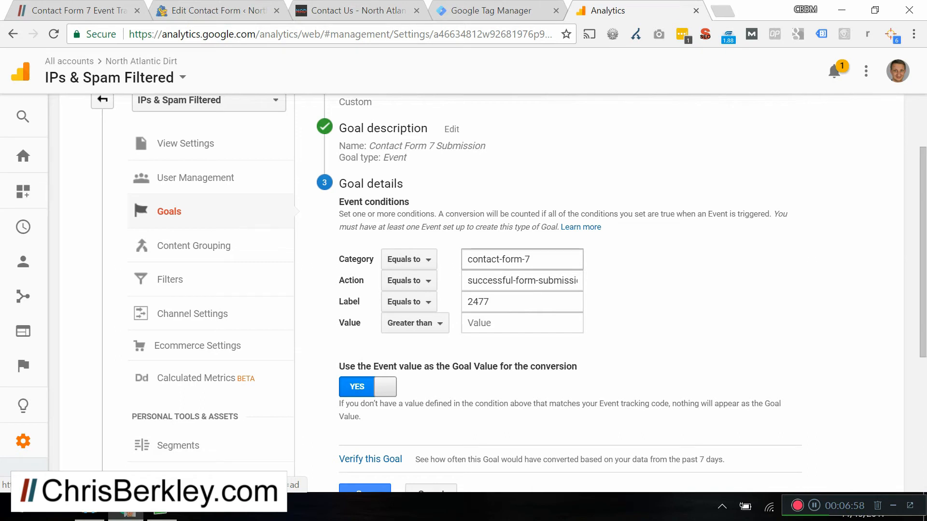
Step: Set the goal's Category condition to contact-form
left_click(548, 260)
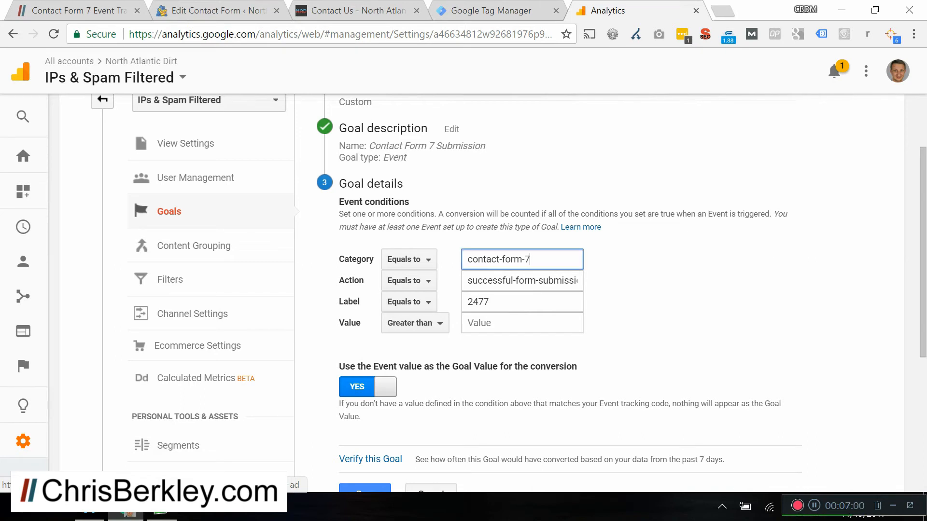
key("BackSpace")
key("BackSpace")
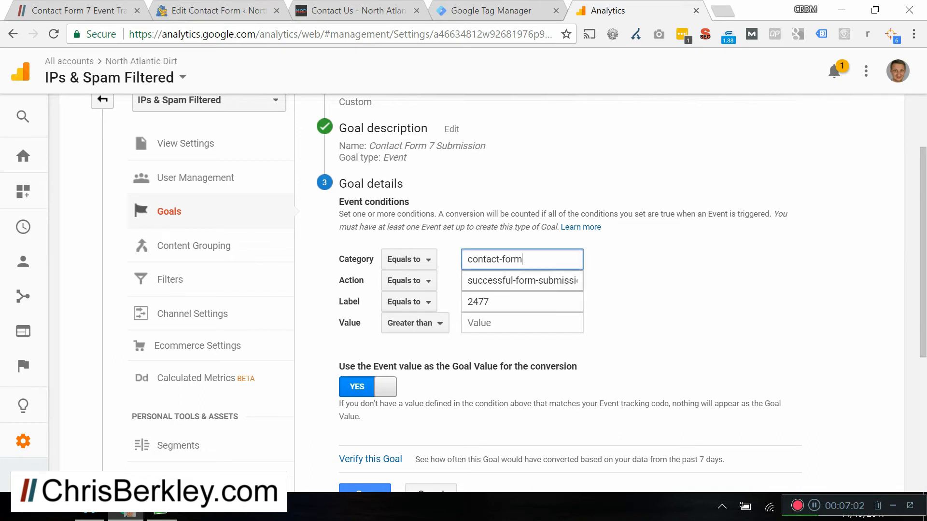
Step: Read the full text of the goal's Action condition from end to beginning
left_click(519, 281)
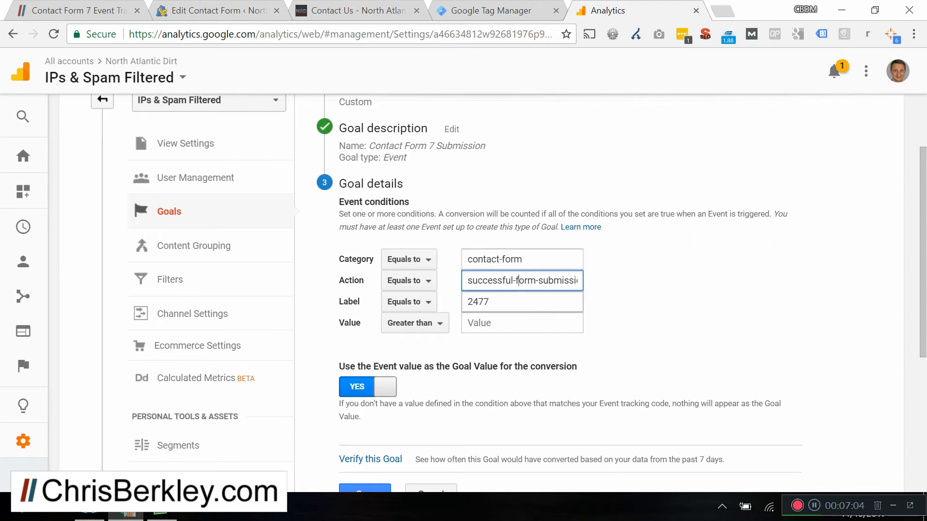
key("Right")
key("Right")
key("Right")
key("Right")
key("Right")
key("Right")
key("Right")
key("Right")
key("Right")
key("Right")
key("Right")
key("Right")
key("Right")
key("Right")
key("Right")
key("Right")
key("Right")
key("Right")
key("Right")
key("Right")
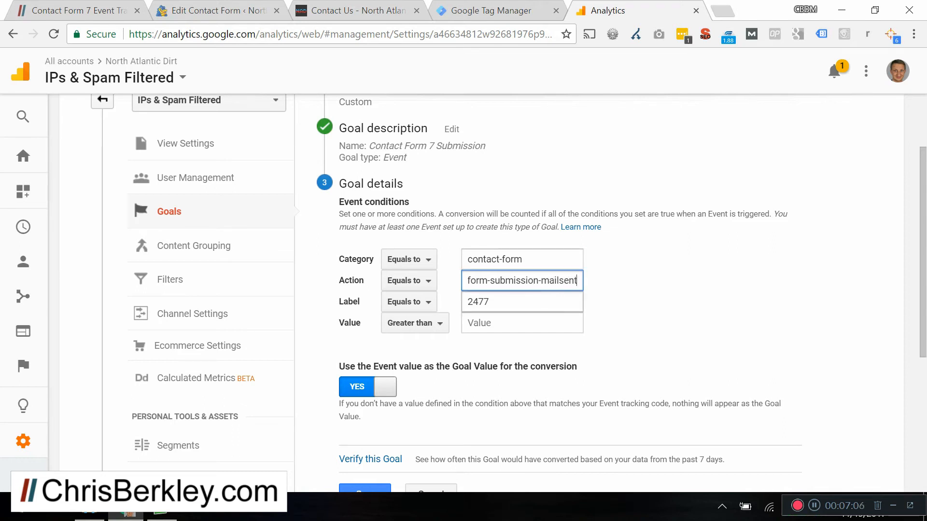
key("Left")
key("Left")
key("Left")
key("Left")
key("Left")
key("Left")
key("Left")
key("Left")
key("Left")
key("Left")
key("Left")
key("Left")
key("Left")
key("Left")
key("Left")
key("Left")
key("Left")
key("Left")
key("Left")
key("Left")
Step: Clear the goal's Label condition
left_click(490, 302)
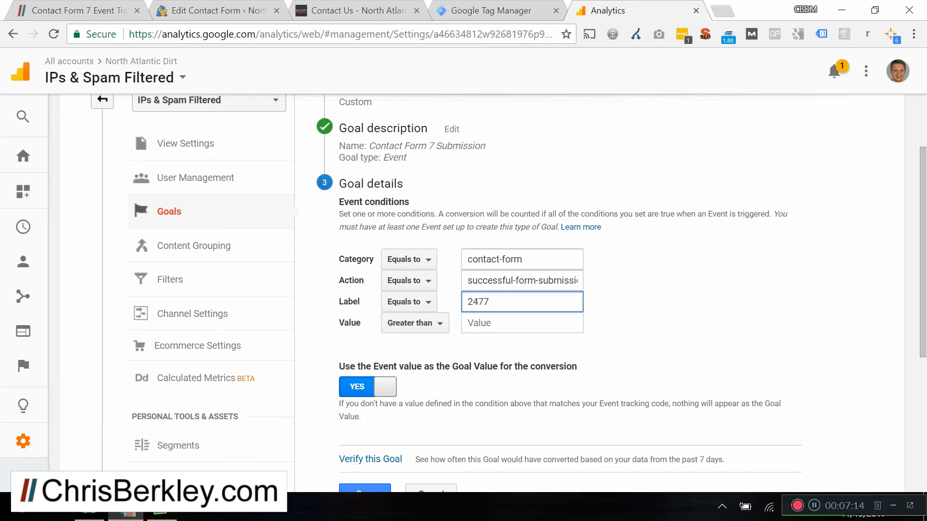
key("BackSpace")
key("BackSpace")
key("BackSpace")
key("BackSpace")
Step: Switch to the WordPress contact forms list and look up the Contact Us Page form's ID in its shortcode
left_click(218, 10)
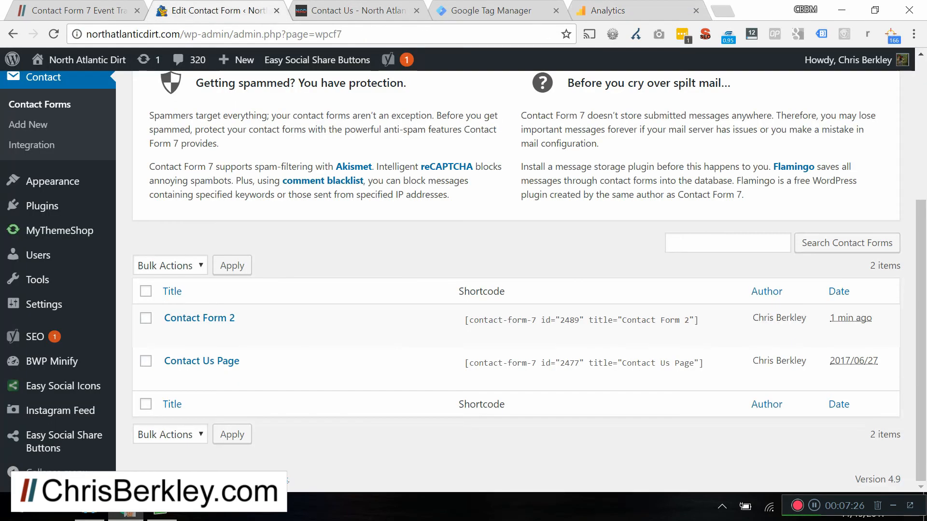
scroll(515, 280, "up", 2)
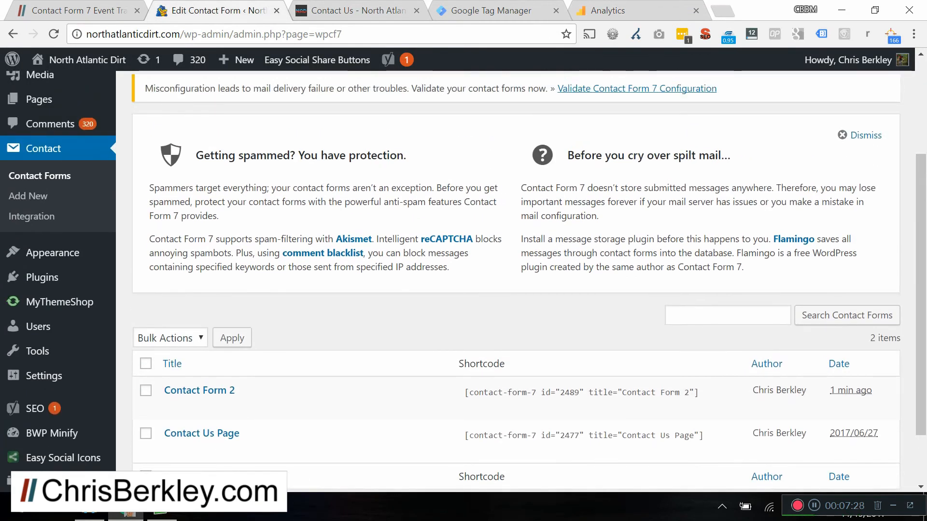
scroll(516, 280, "down", 2)
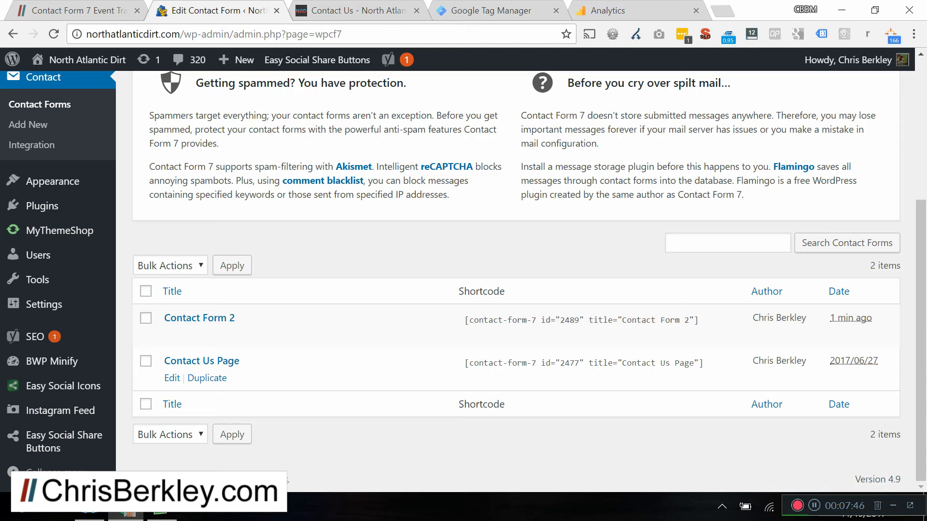
Step: Inspect the form markup on the live Contact Us page for the form ID, and return to the WordPress contact forms list
left_click(358, 11)
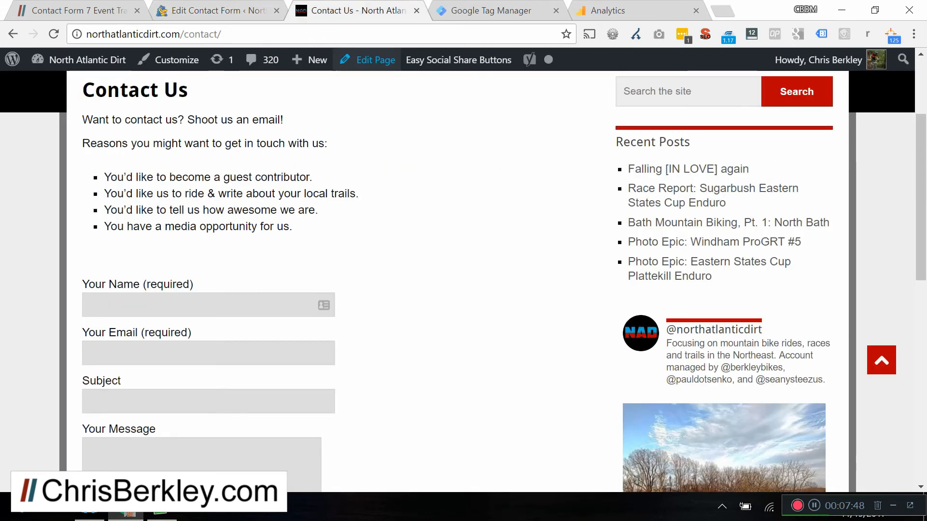
right_click(190, 309)
left_click(212, 303)
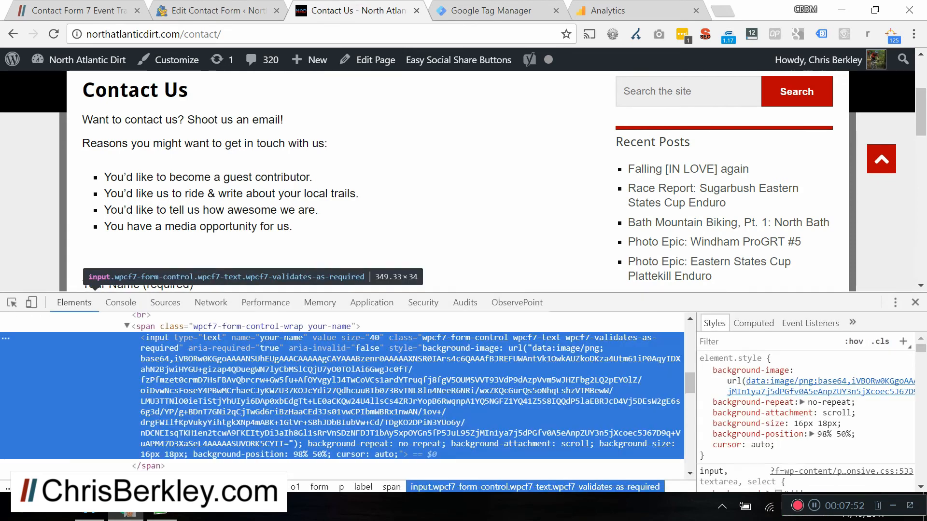
scroll(338, 400, "up", 2)
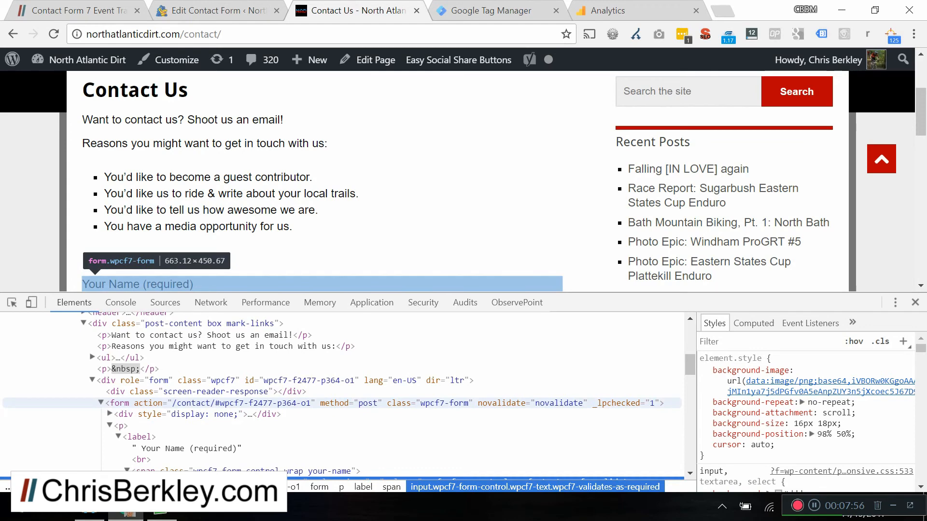
left_click(218, 11)
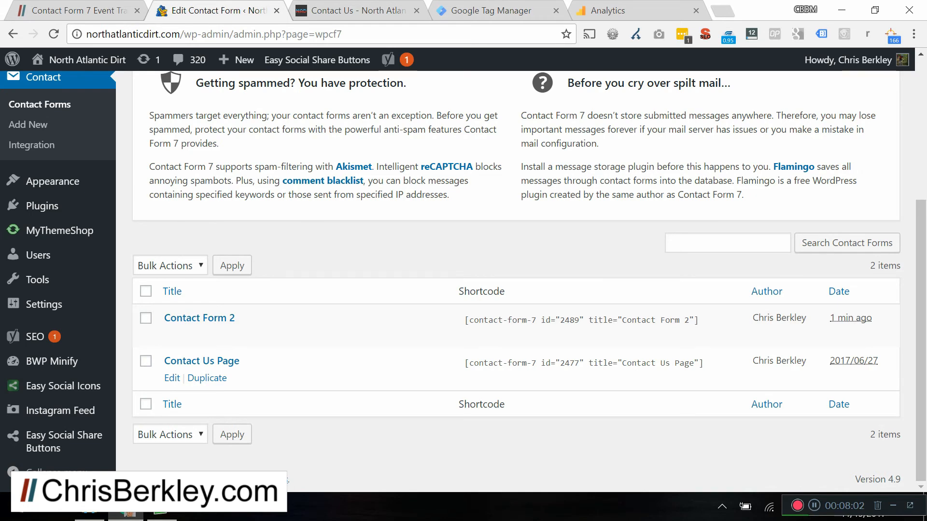
Step: Back in Google Analytics, set the goal's Label condition to 2477 and save the goal
left_click(625, 10)
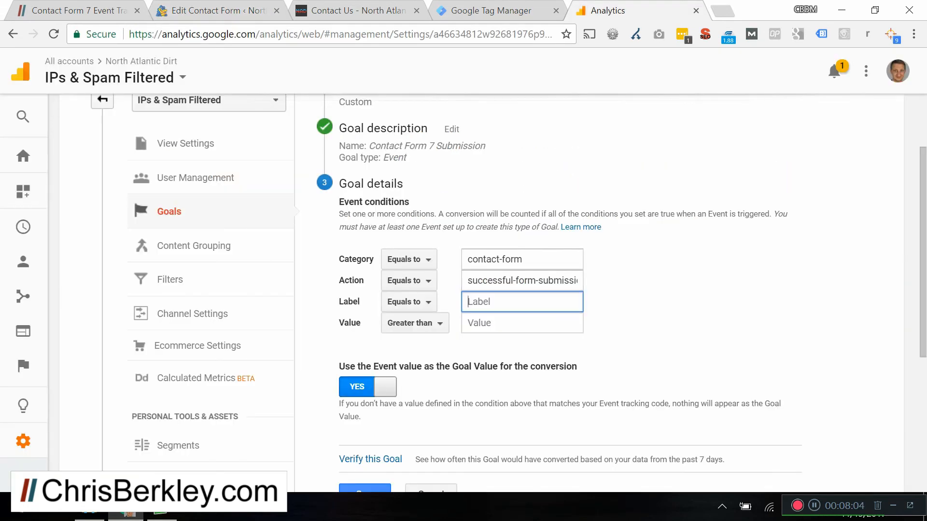
type("2477")
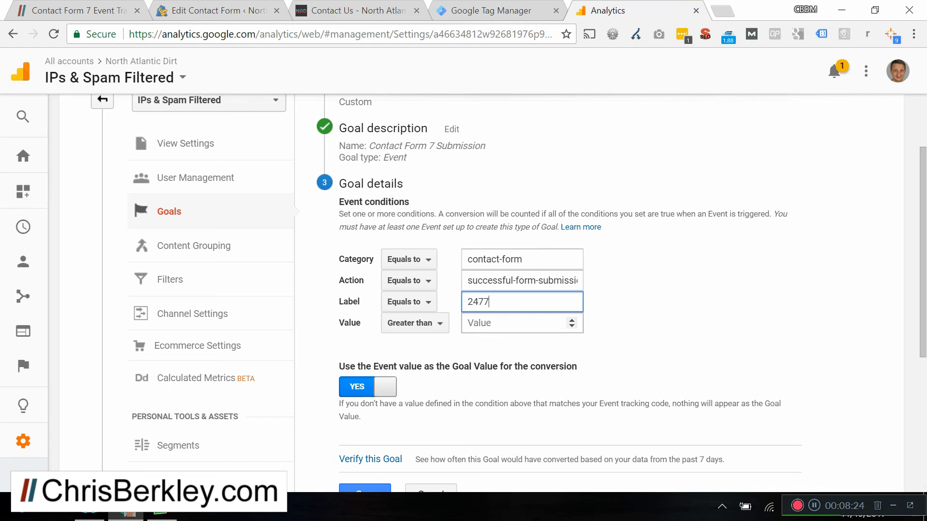
scroll(571, 323, "down", 1)
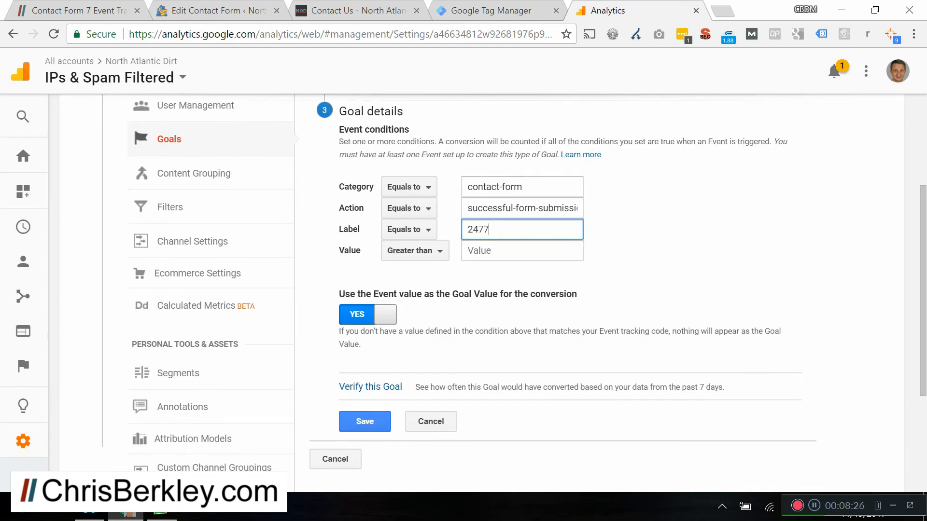
left_click(365, 421)
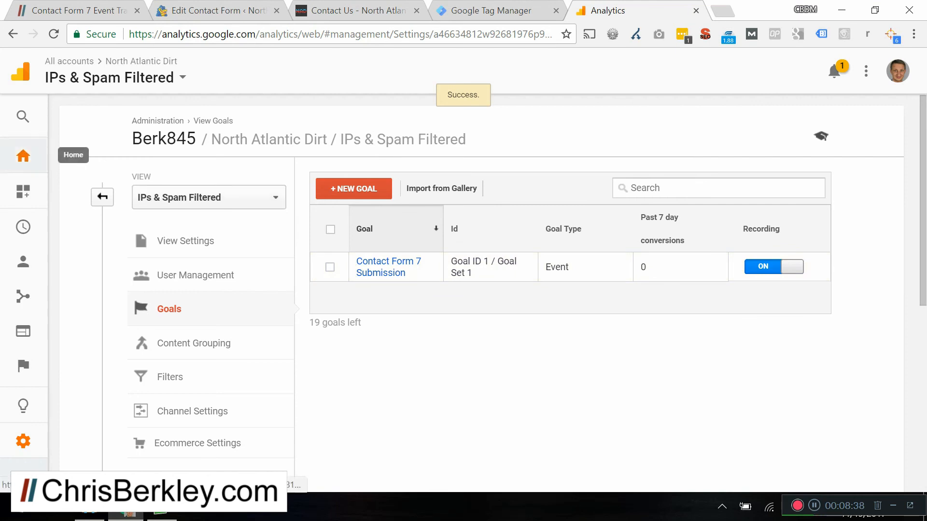
Step: View the real-time Events report and open the real-time Conversions report
left_click(23, 227)
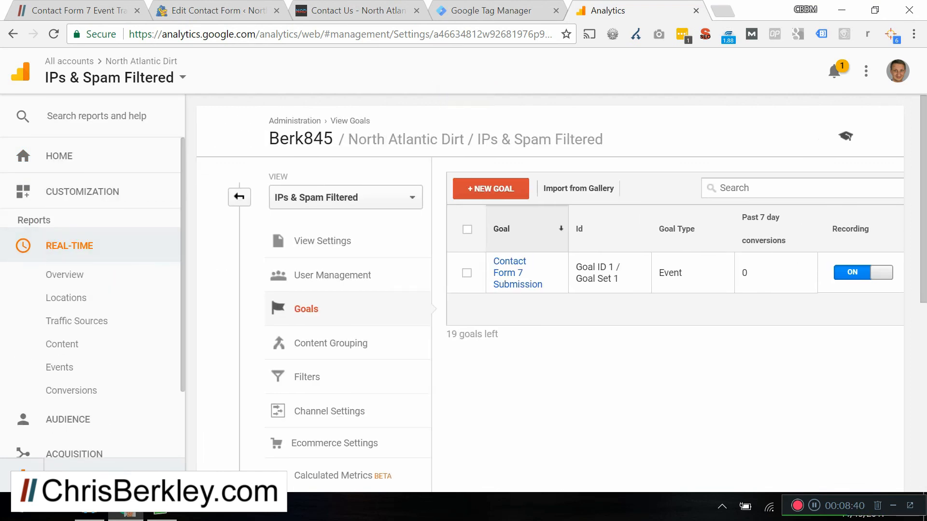
left_click(60, 367)
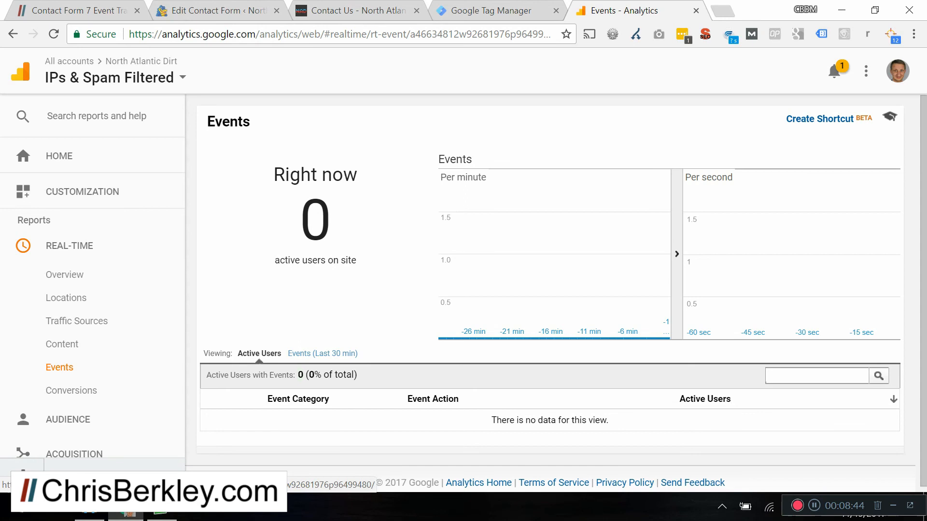
left_click(71, 391)
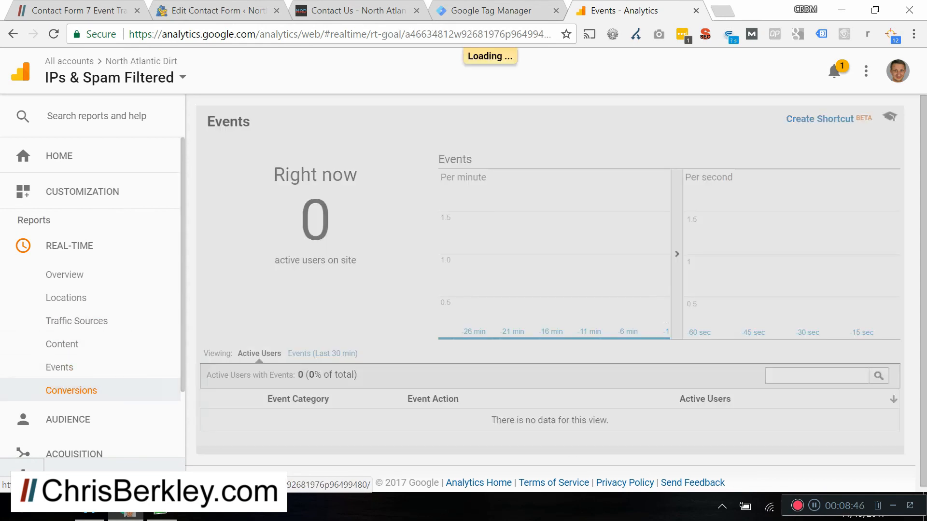